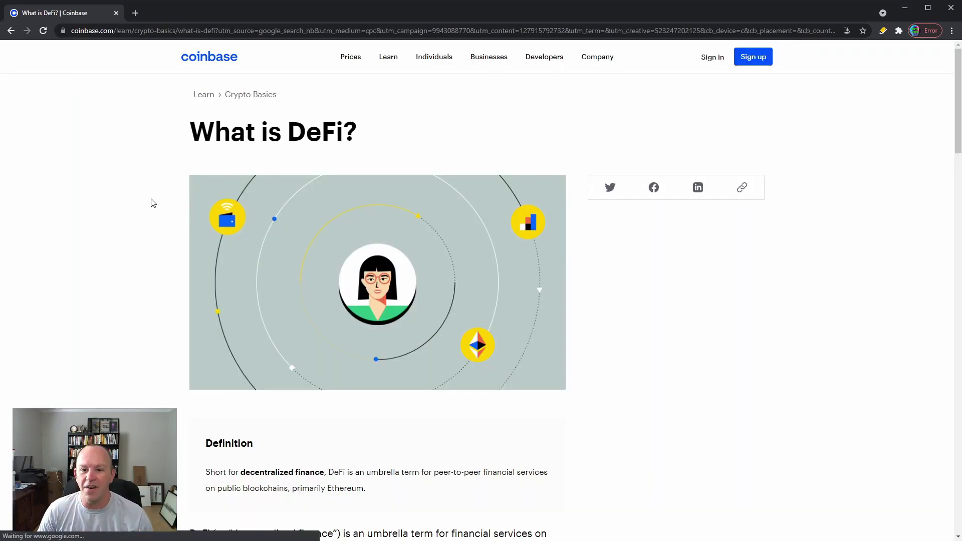
# Step: Go to the MetaMask website at metamask.io
pyautogui.scroll(-3, 189, 242)
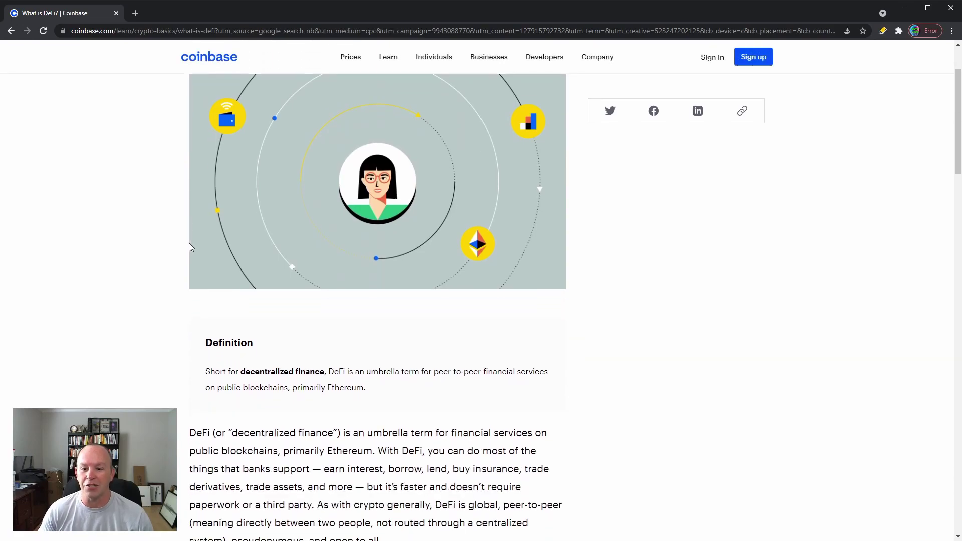
pyautogui.scroll(-2, 188, 260)
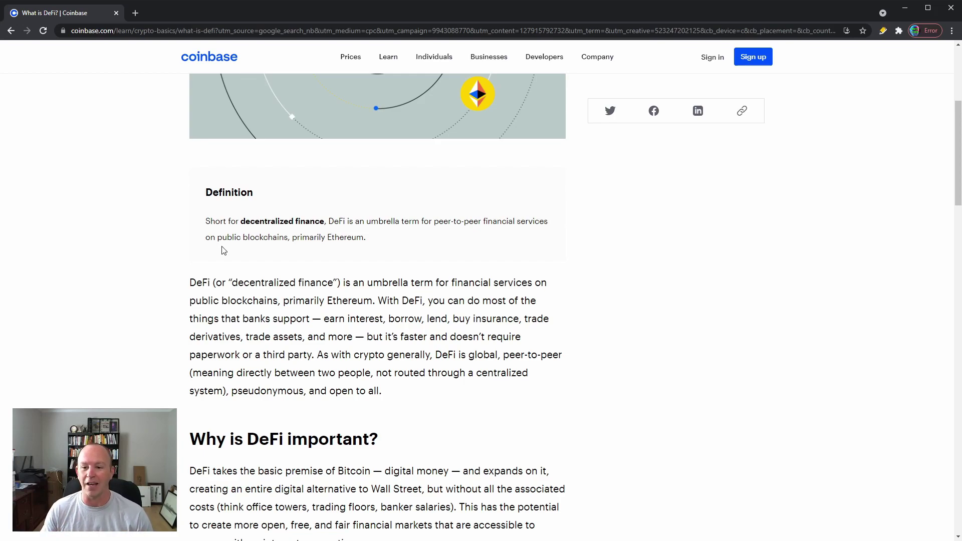
pyautogui.scroll(-7, 224, 250)
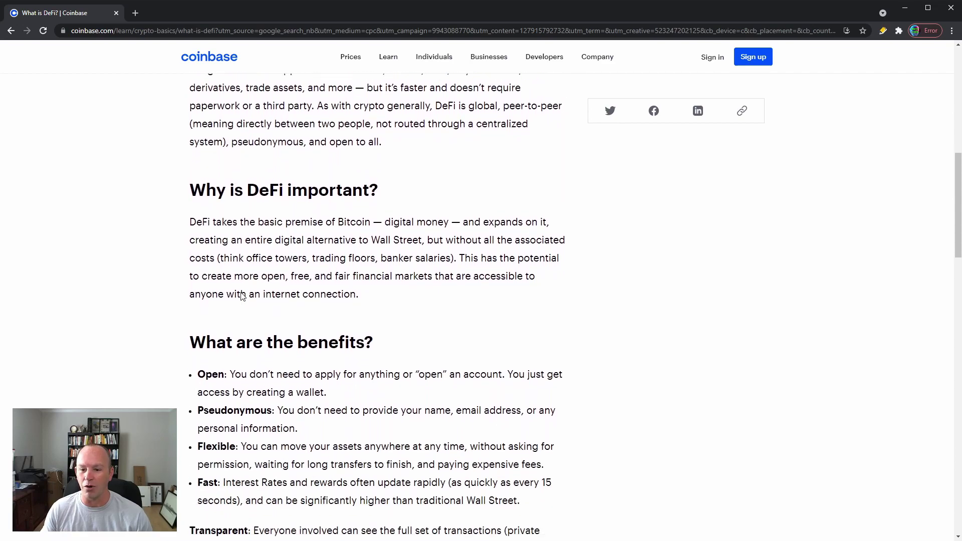
pyautogui.scroll(-1, 247, 294)
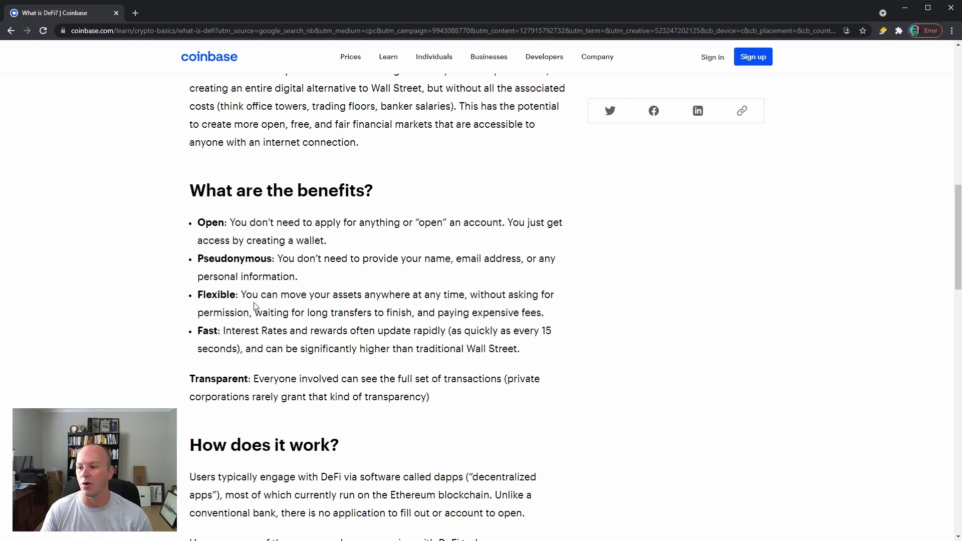
pyautogui.scroll(-1, 301, 323)
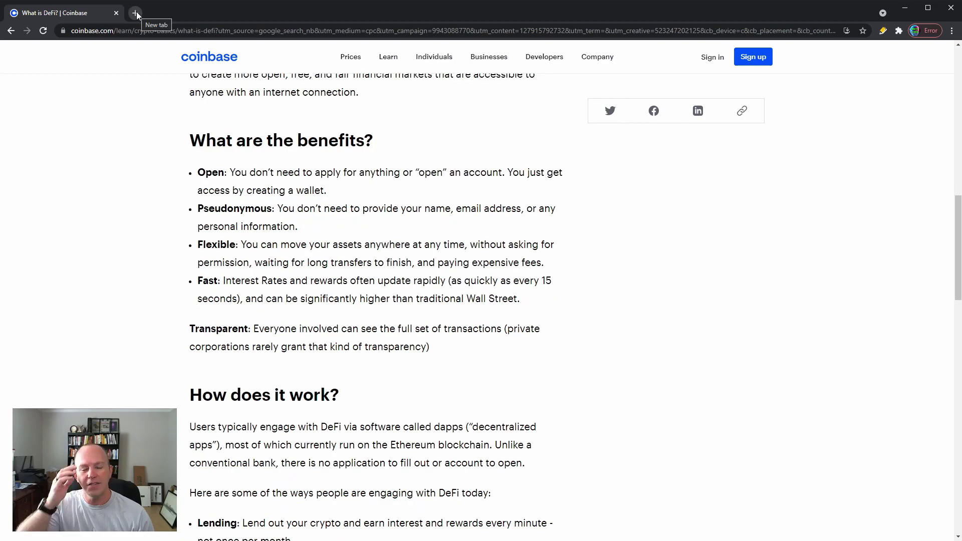
pyautogui.click(161, 28)
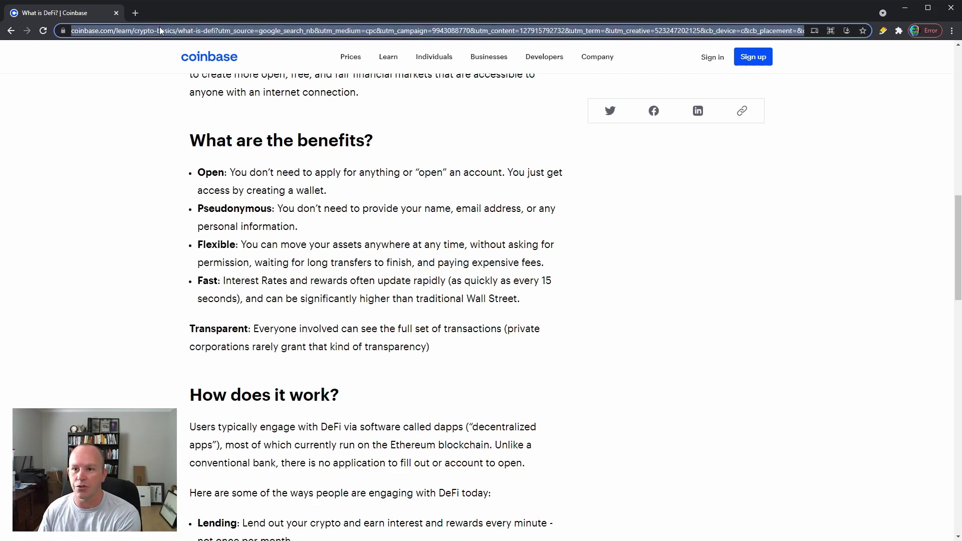
pyautogui.write('metamask.')
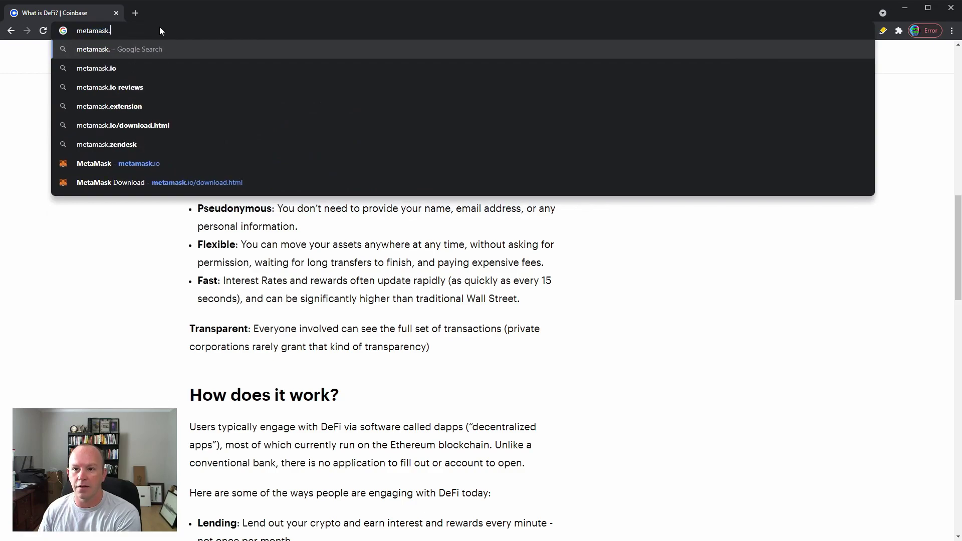
pyautogui.write('io')
pyautogui.press('Return')
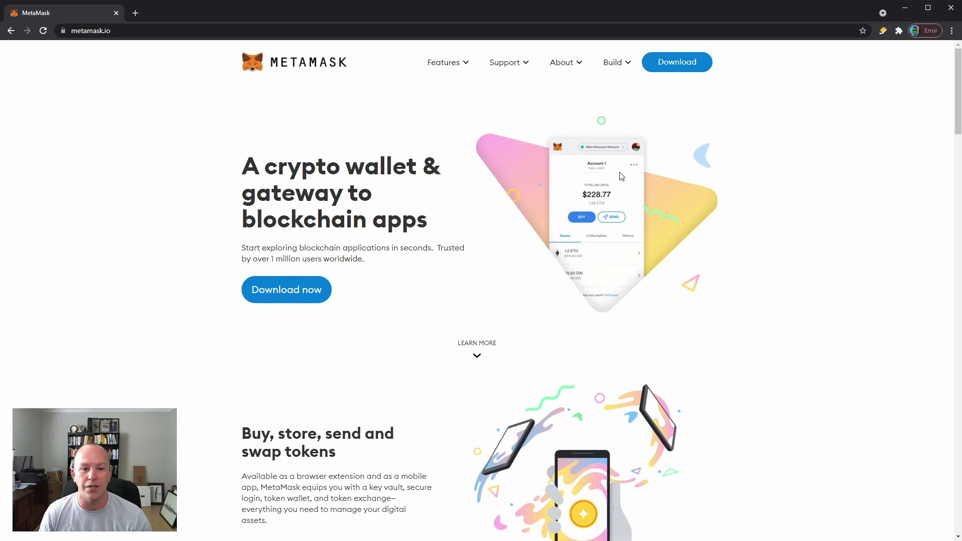
# Step: Install the MetaMask extension for Chrome from its Chrome Web Store listing
pyautogui.click(282, 295)
pyautogui.click(447, 400)
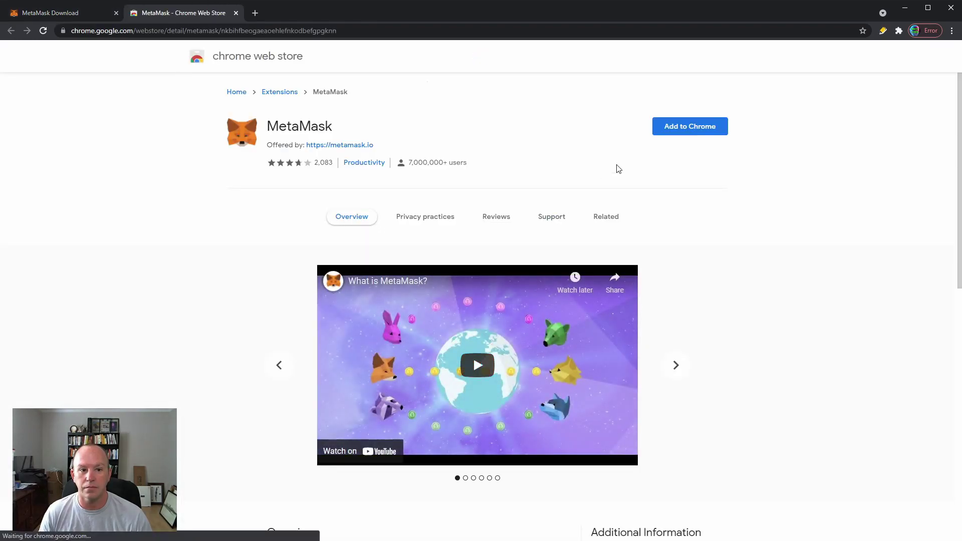
pyautogui.click(689, 126)
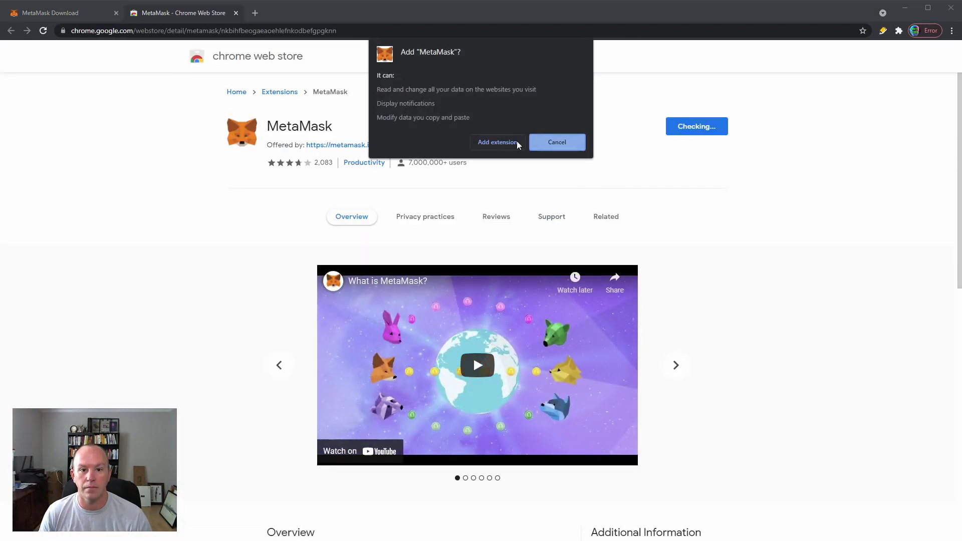
pyautogui.click(496, 142)
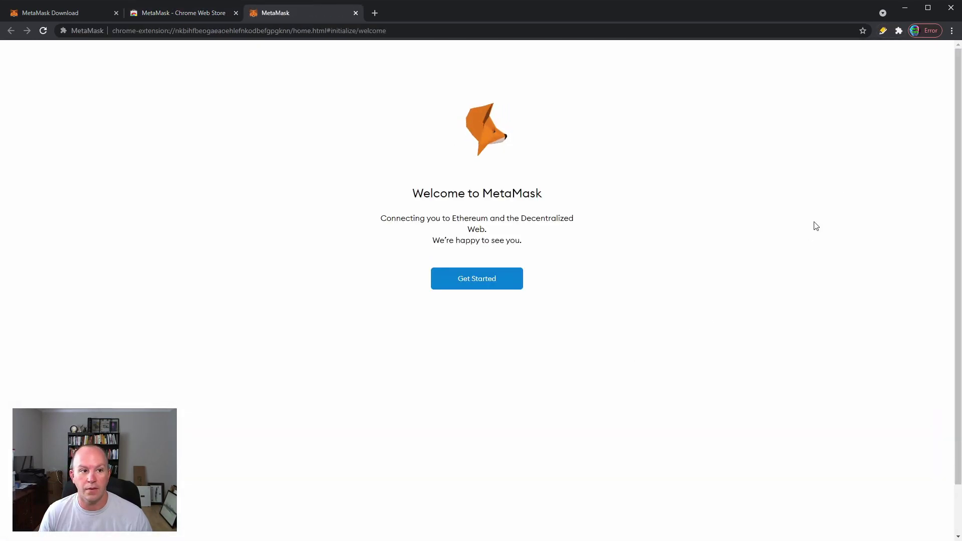
# Step: Start a brand-new MetaMask wallet, decline usage data, and set its password
pyautogui.click(457, 280)
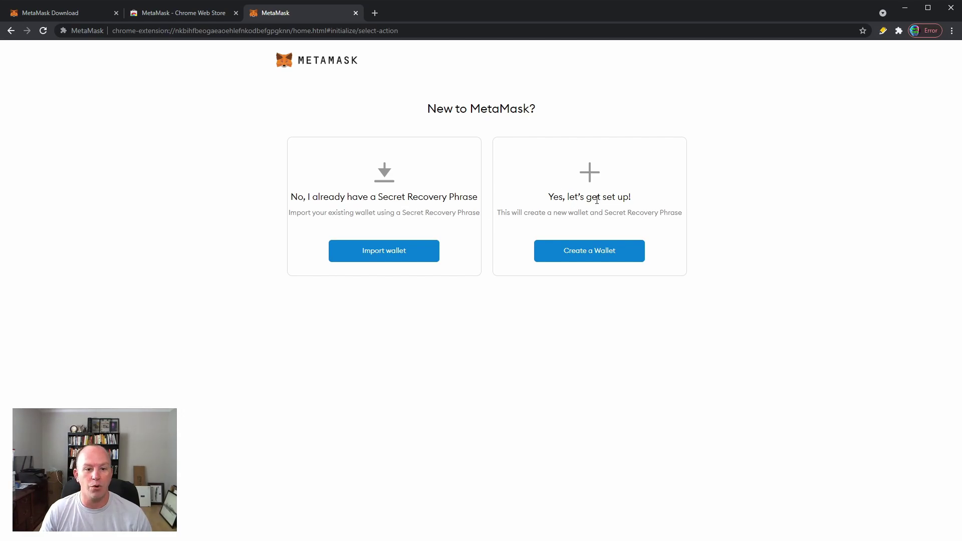
pyautogui.click(574, 257)
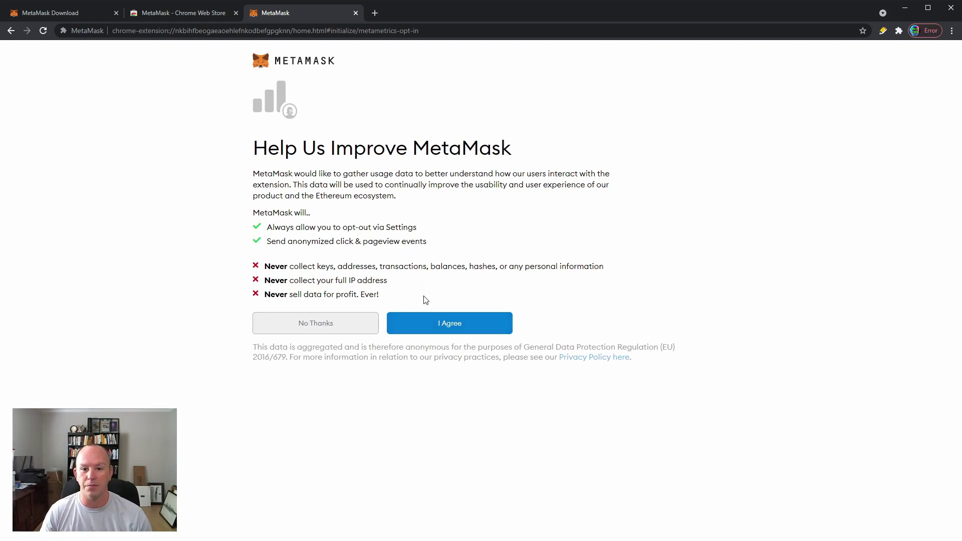
pyautogui.click(359, 324)
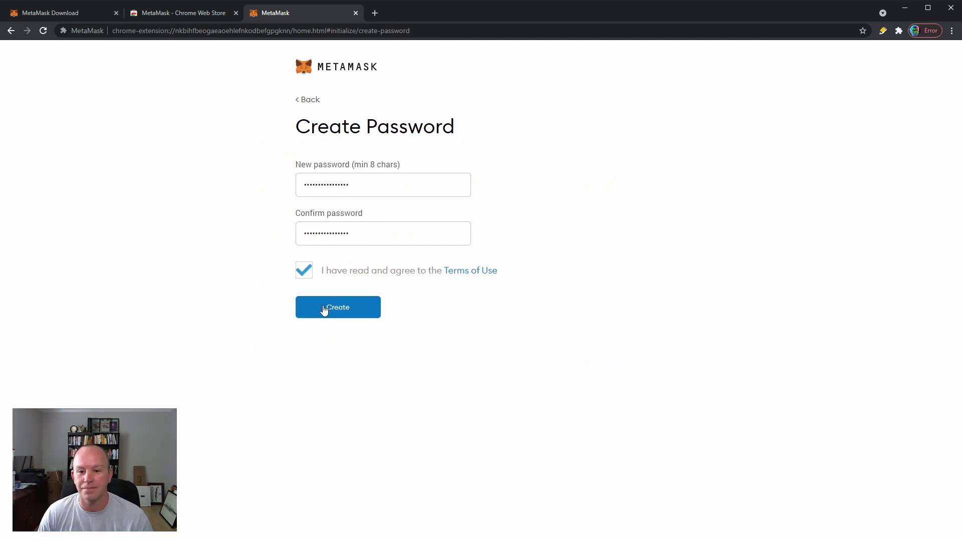
pyautogui.click(322, 306)
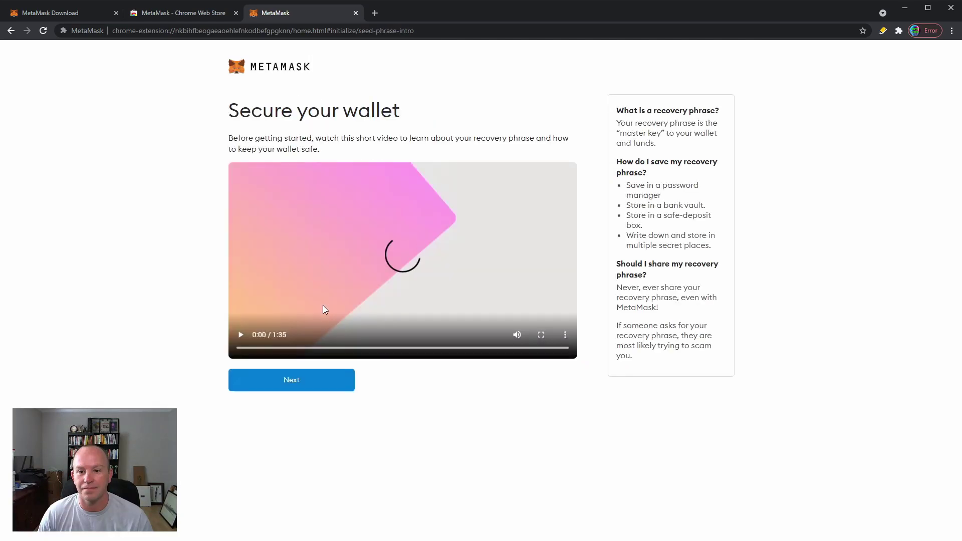
# Step: Reveal the secret backup phrase, confirm its word order, and finish setup
pyautogui.click(303, 386)
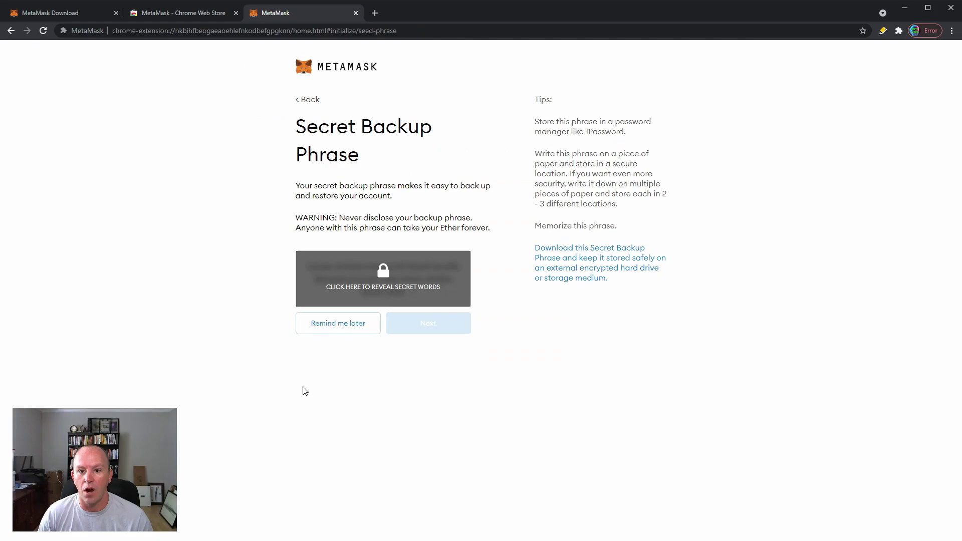
pyautogui.click(391, 279)
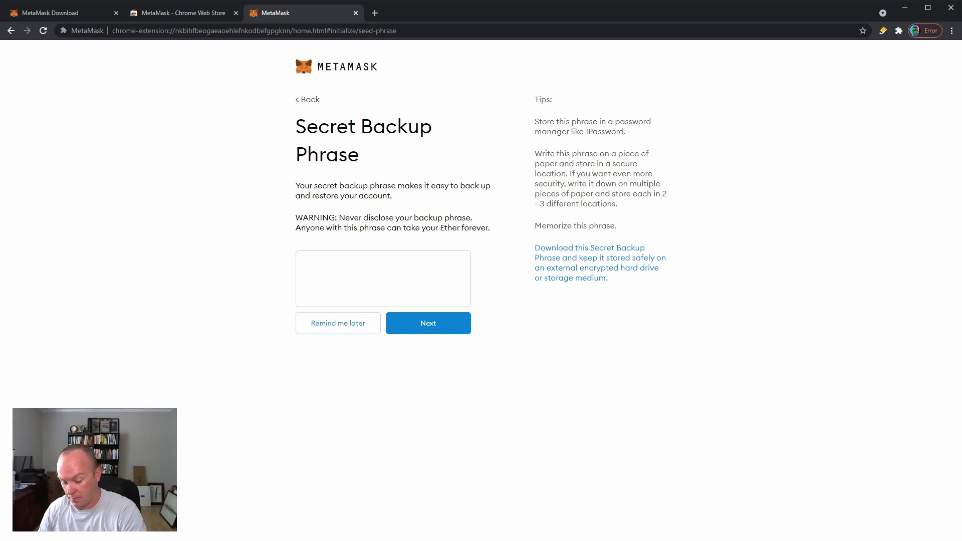
pyautogui.press('Return')
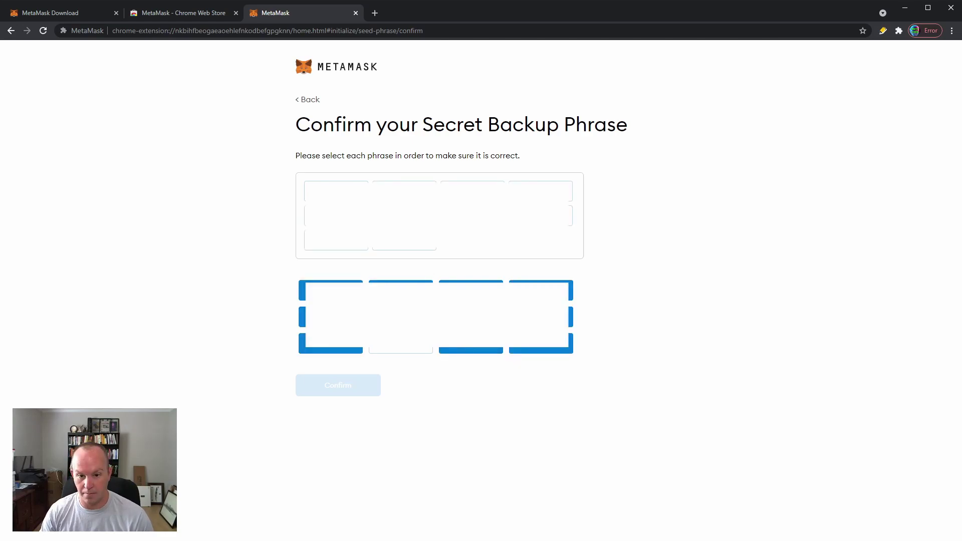
pyautogui.click(401, 343)
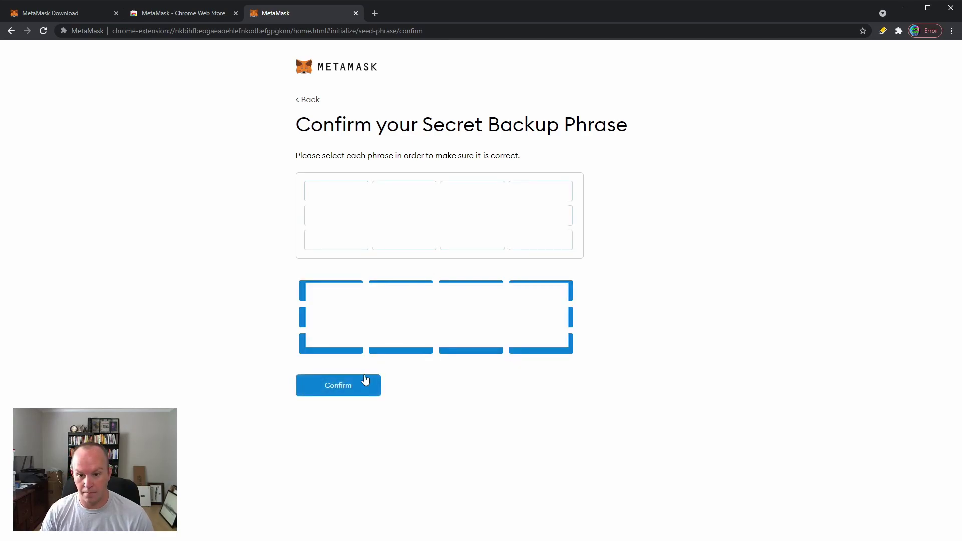
pyautogui.click(359, 386)
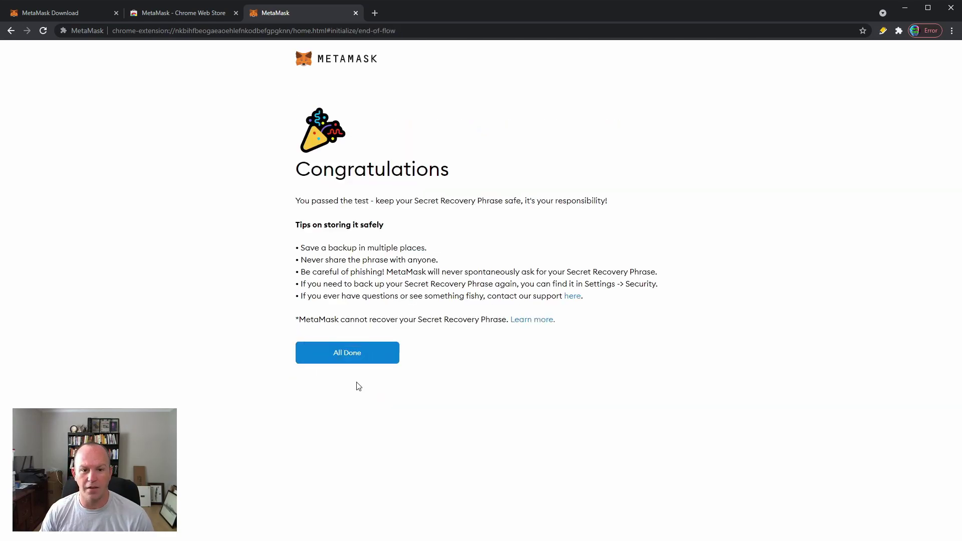
pyautogui.click(337, 353)
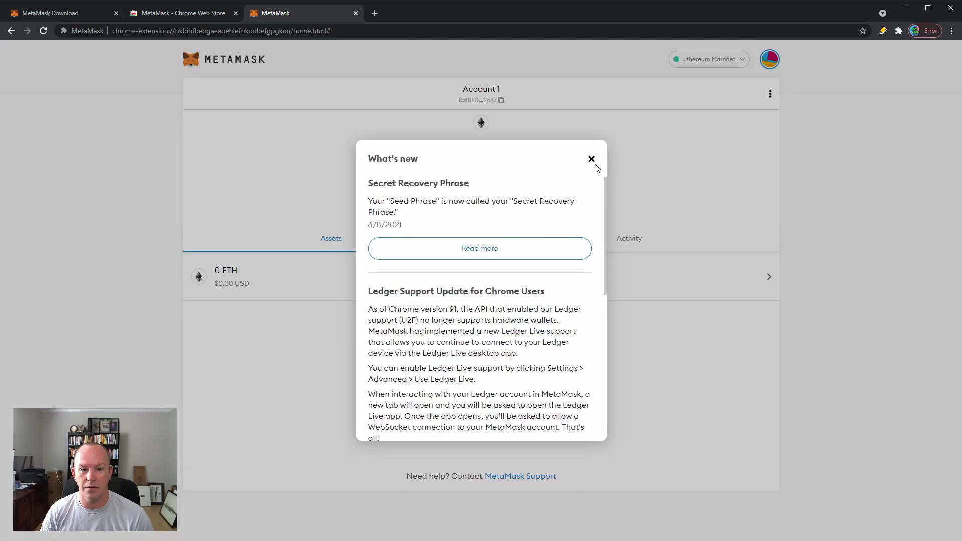
# Step: Close the setup tab, pin MetaMask to the Chrome toolbar, and open its popup
pyautogui.hotkey('ctrl', 'w')
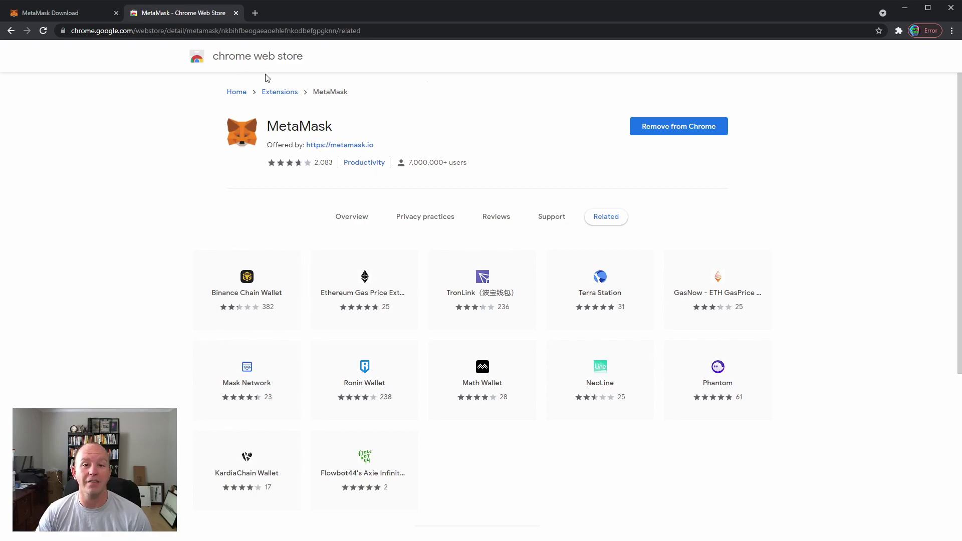
pyautogui.click(898, 32)
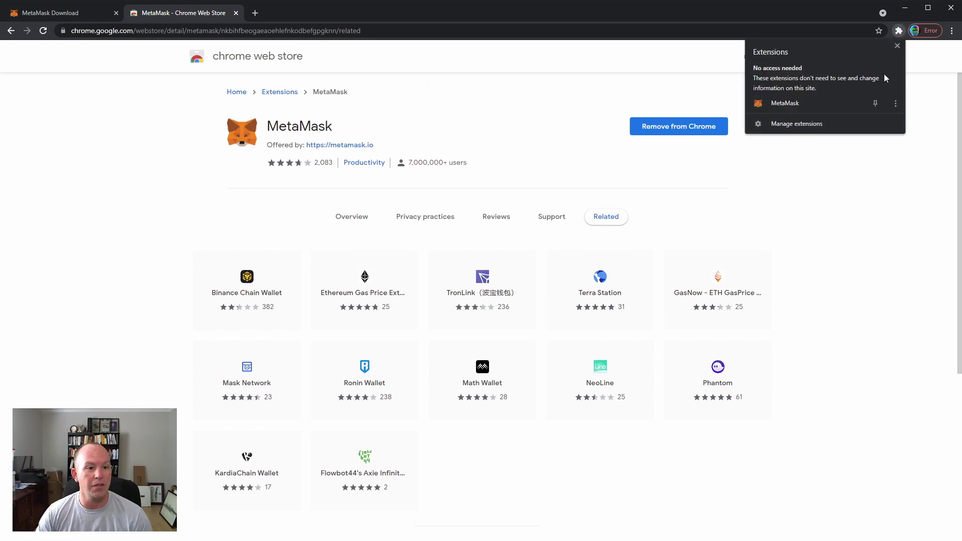
pyautogui.click(873, 104)
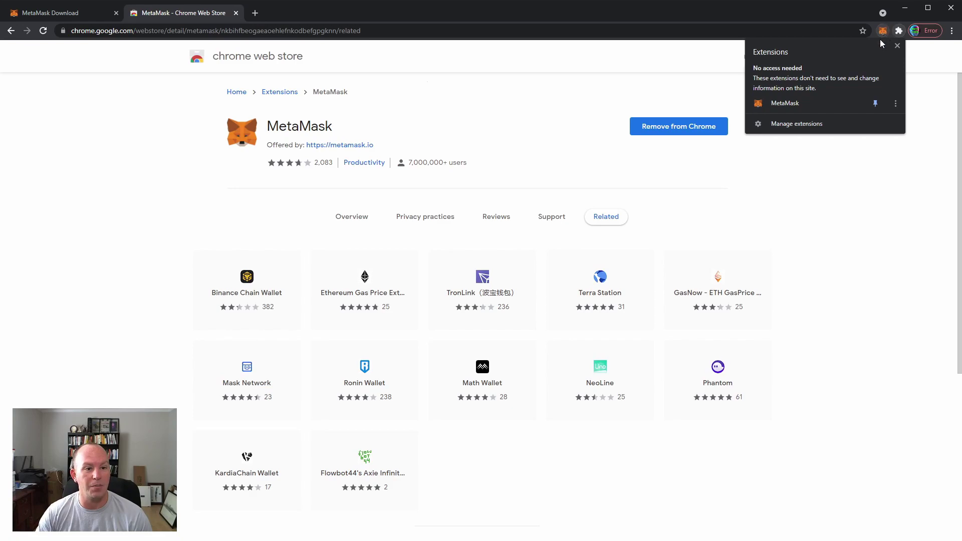
pyautogui.click(876, 163)
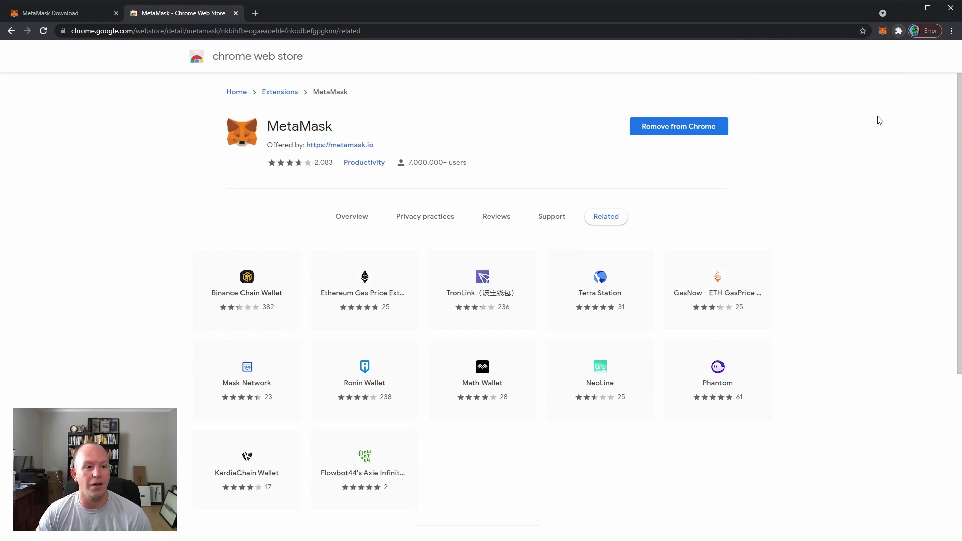
pyautogui.click(882, 31)
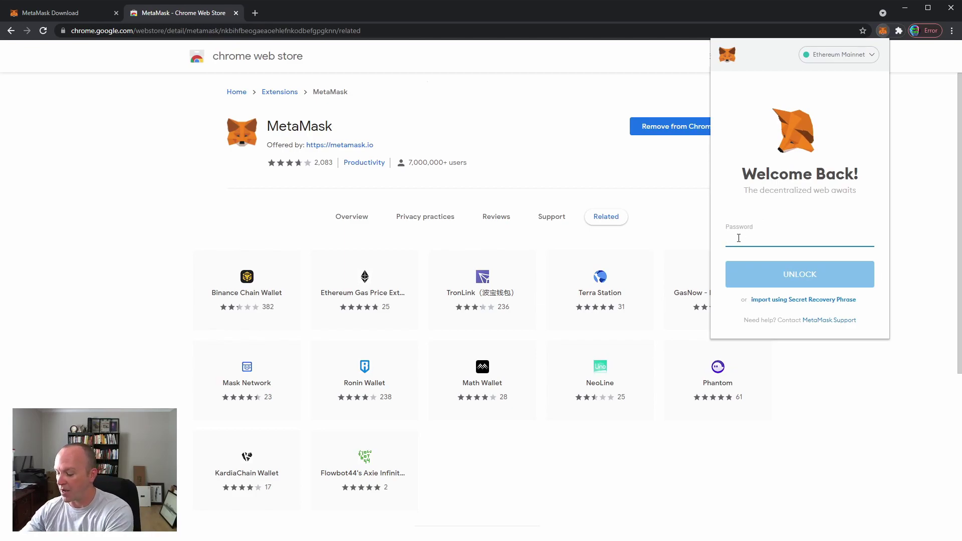
# Step: Unlock the wallet, rename the account to 'YT Video', and view its 1 ETH receive
pyautogui.press('Return')
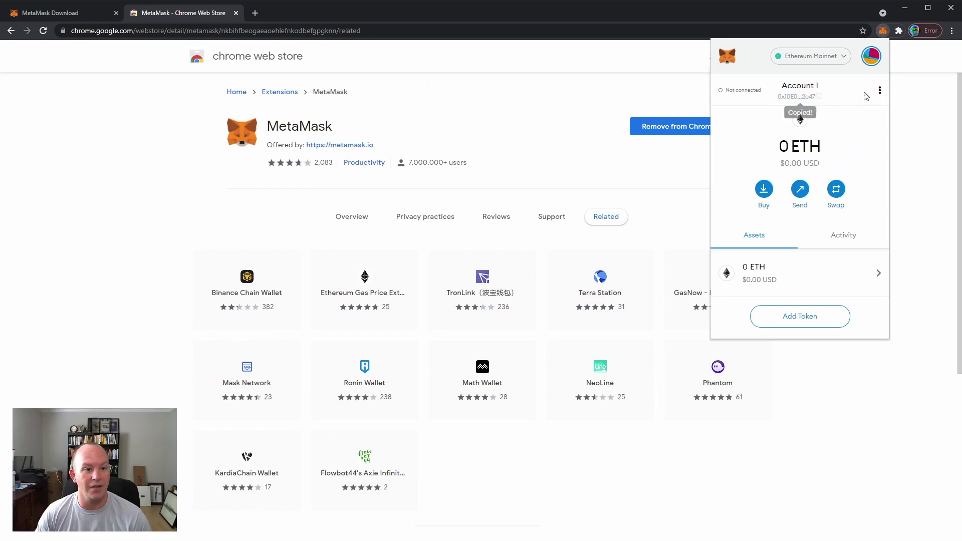
pyautogui.click(880, 90)
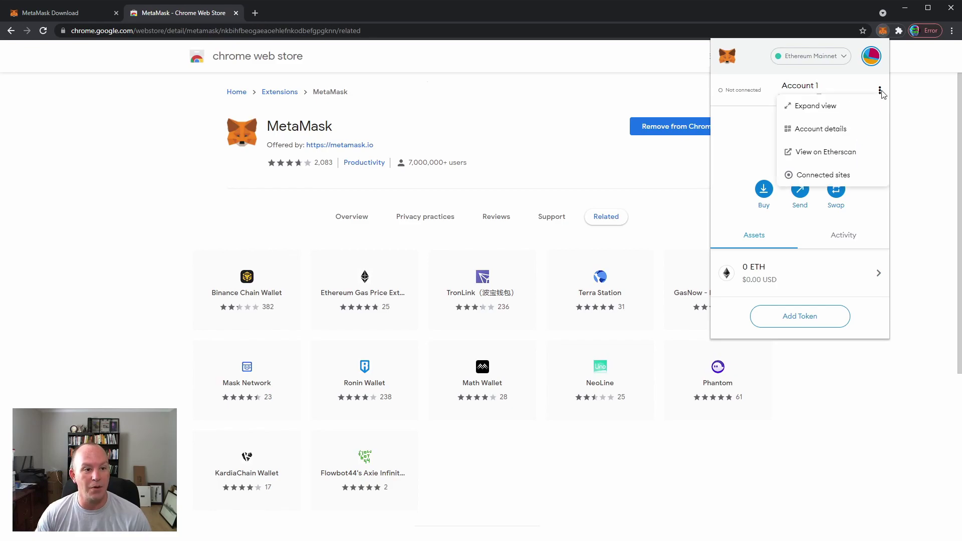
pyautogui.click(831, 133)
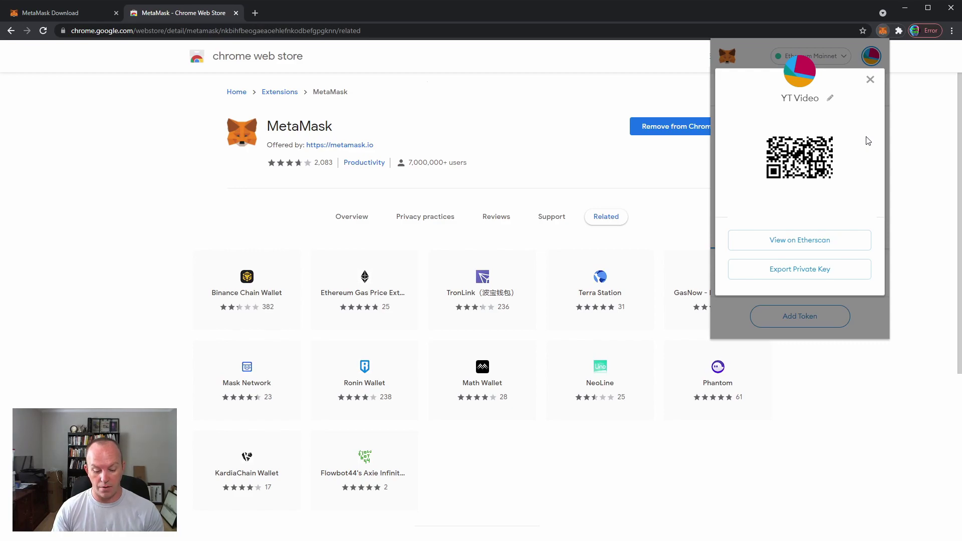
pyautogui.click(870, 79)
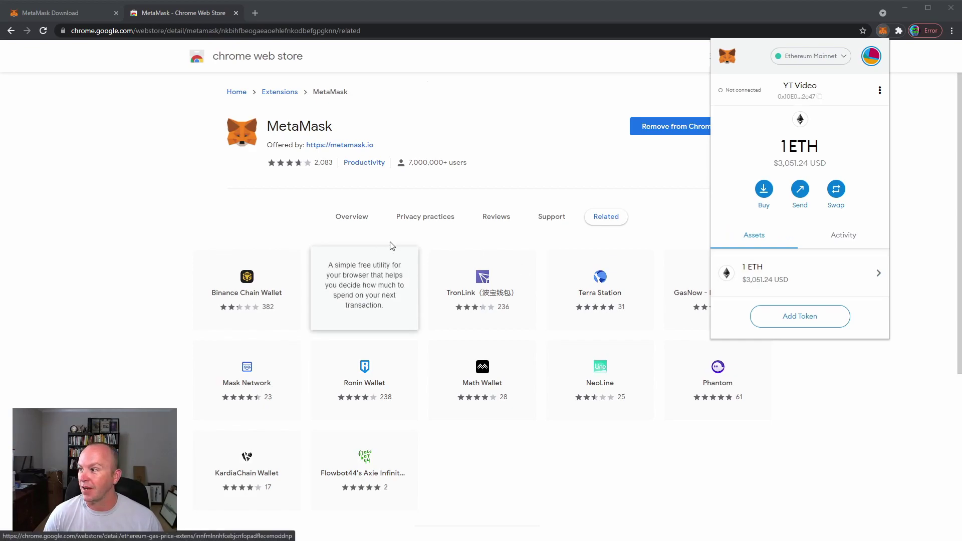
pyautogui.click(829, 241)
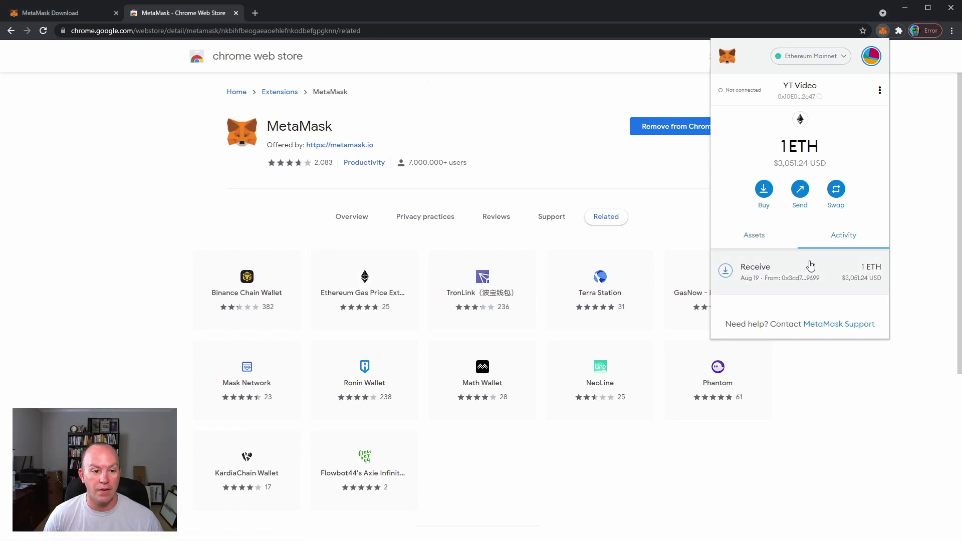
# Step: Load uniswap.info in a new tab and scroll through TVL, volume and Top Tokens
pyautogui.click(756, 238)
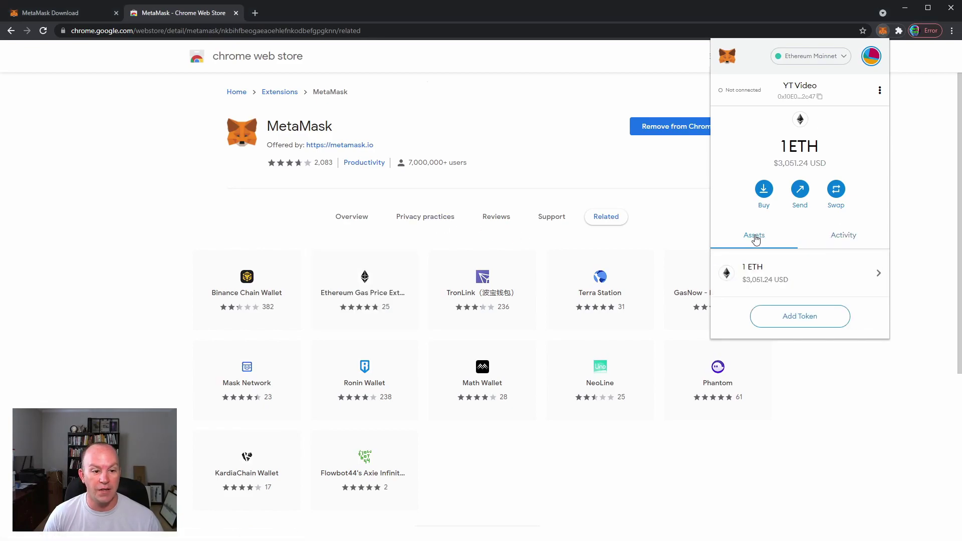
pyautogui.click(255, 13)
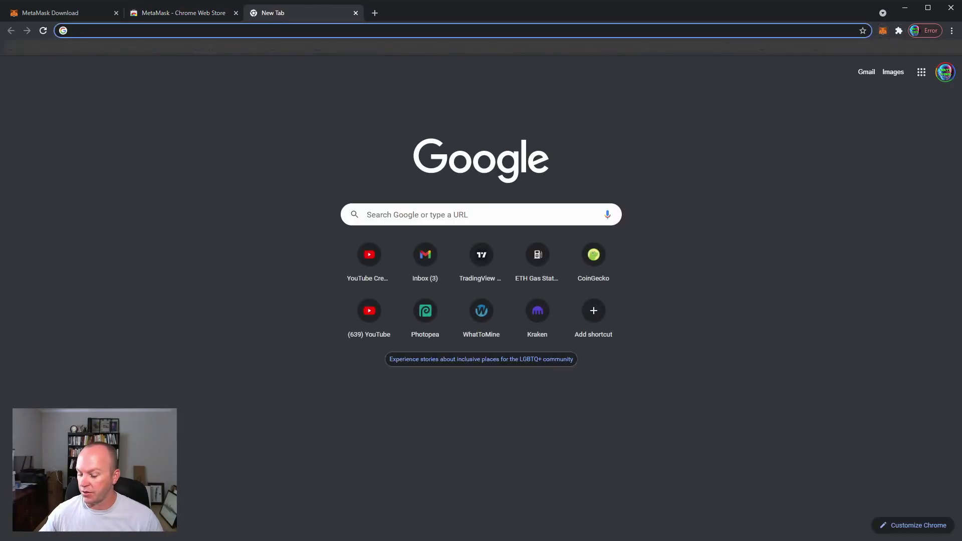
pyautogui.write('uniswap.')
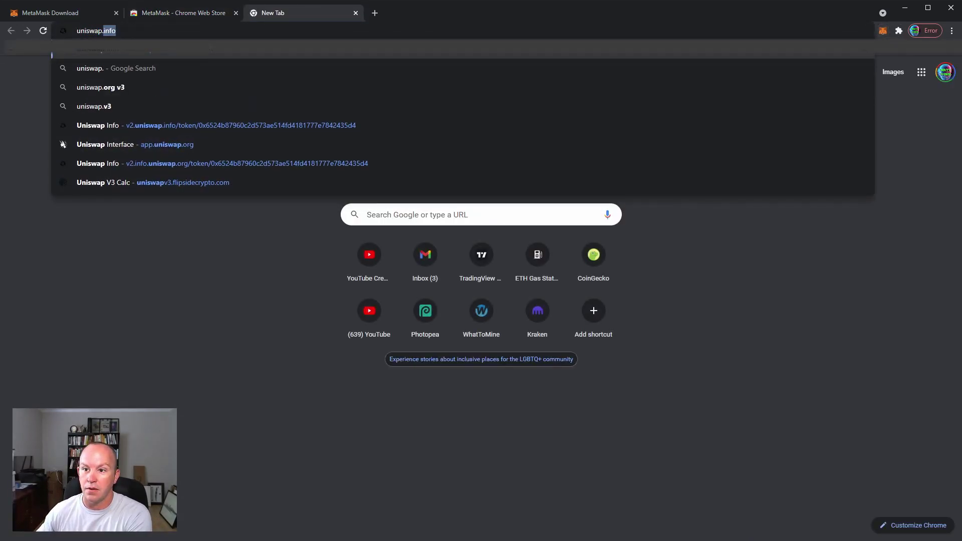
pyautogui.write('info')
pyautogui.press('Return')
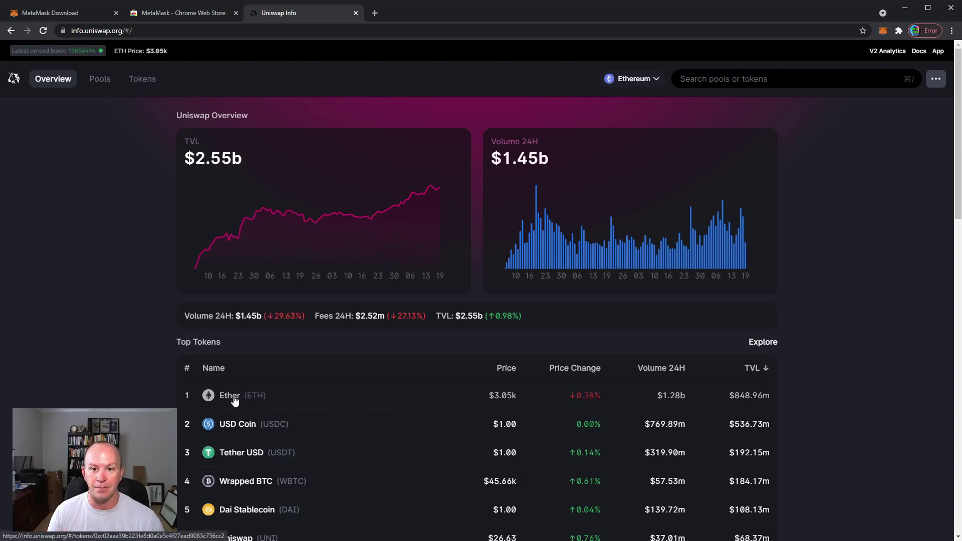
pyautogui.scroll(-2, 526, 403)
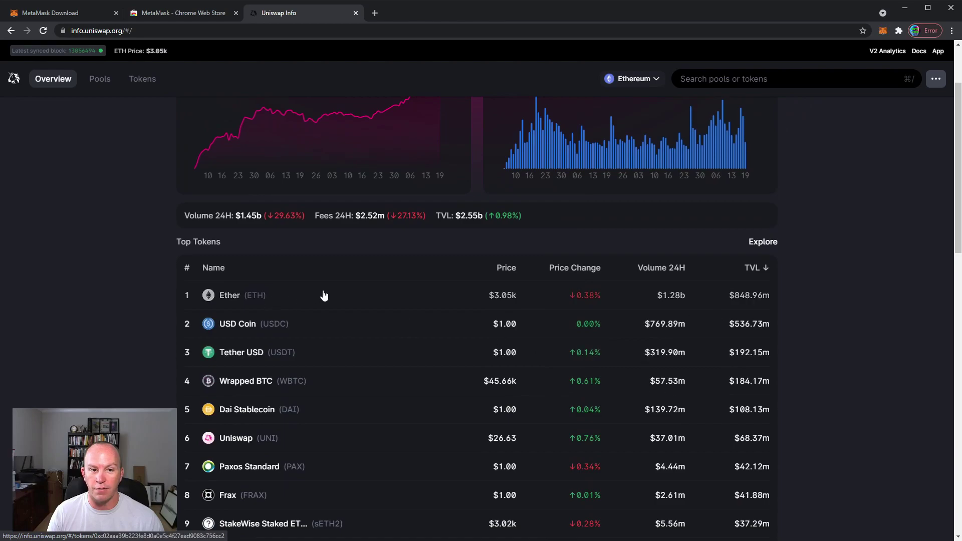
pyautogui.scroll(2, 327, 287)
# Step: Open V2 Analytics and go to the HEX token's page from Top Tokens
pyautogui.click(888, 52)
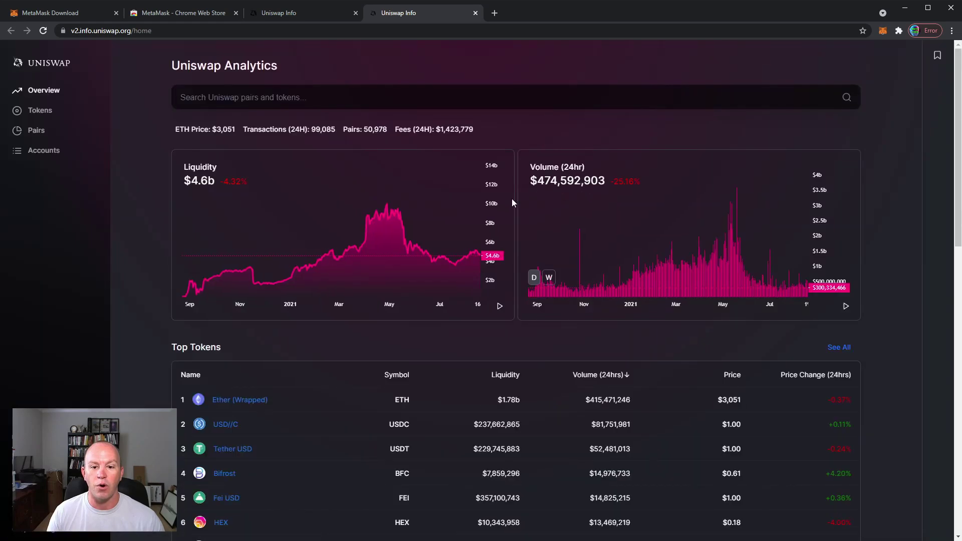
pyautogui.scroll(-1, 271, 355)
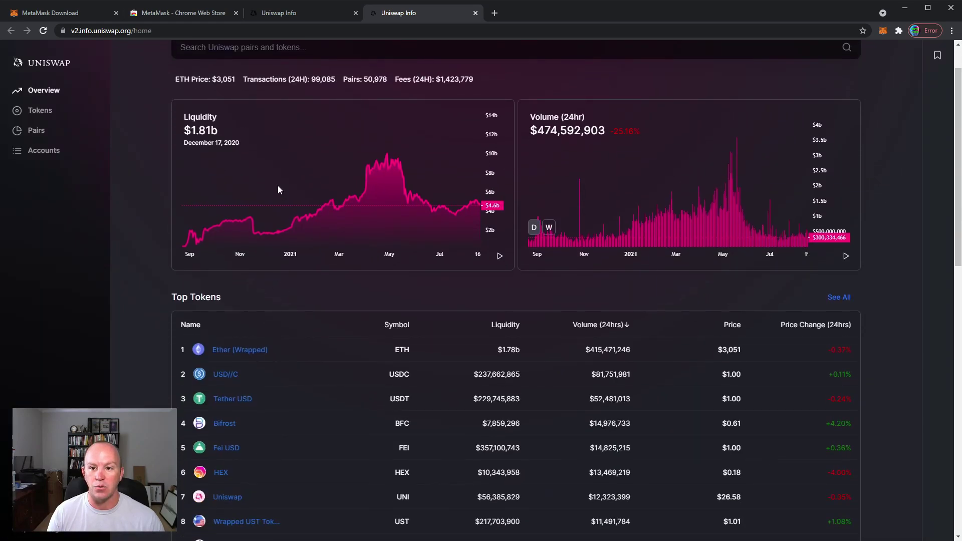
pyautogui.scroll(1, 172, 156)
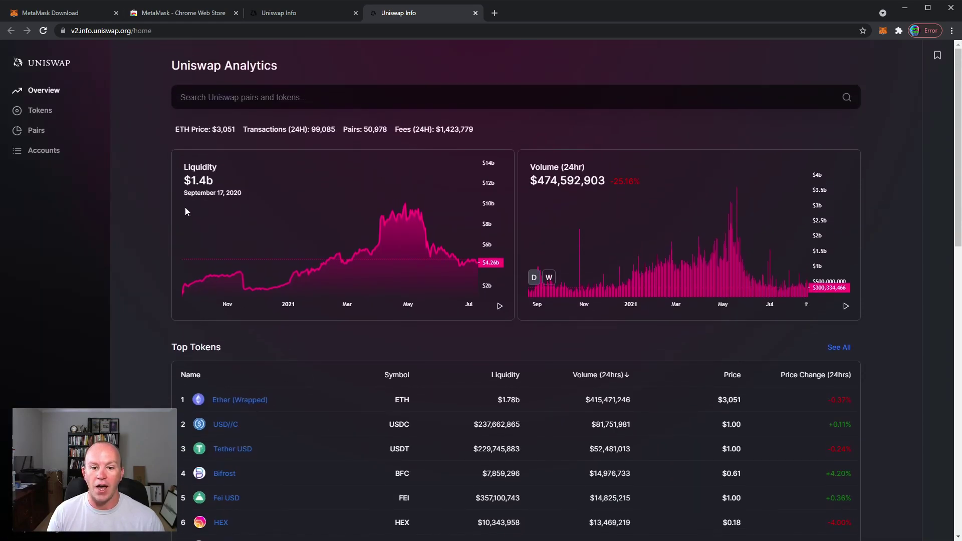
pyautogui.scroll(-5, 133, 321)
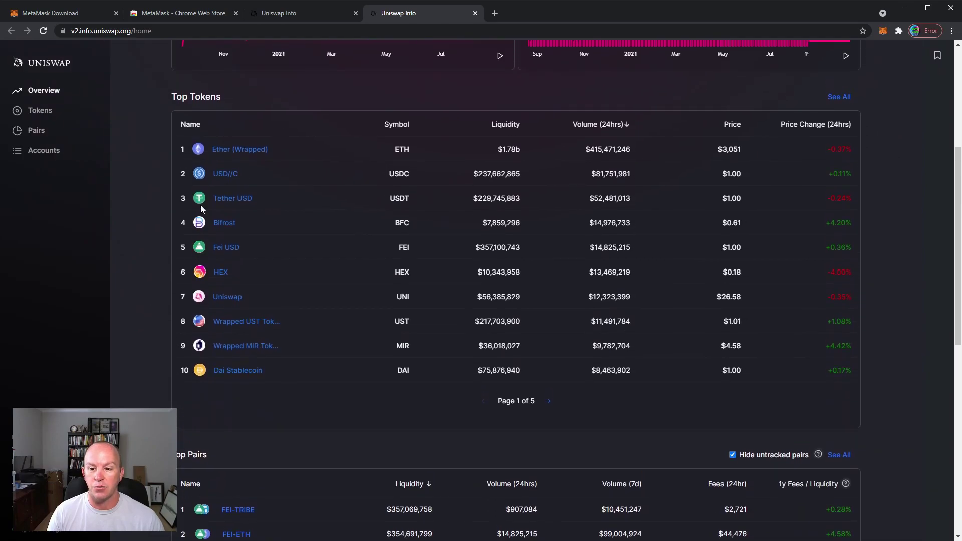
pyautogui.scroll(-2, 201, 209)
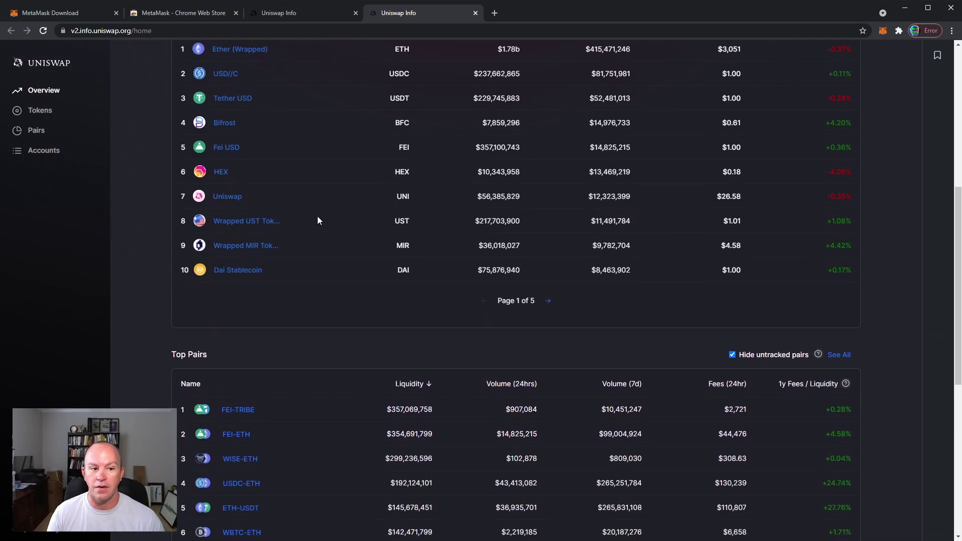
pyautogui.click(223, 174)
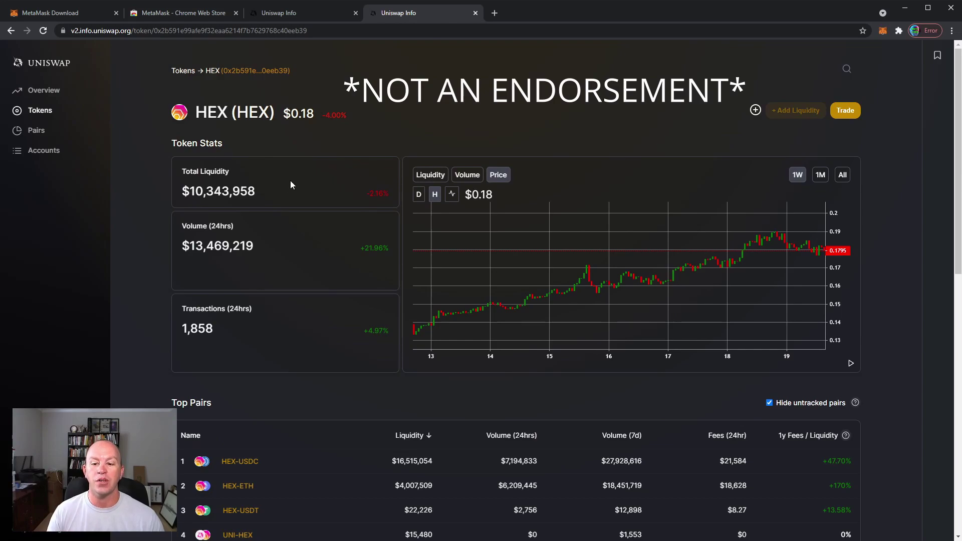
# Step: Review HEX's top pairs and open the HEX-ETH pair
pyautogui.scroll(-3, 233, 254)
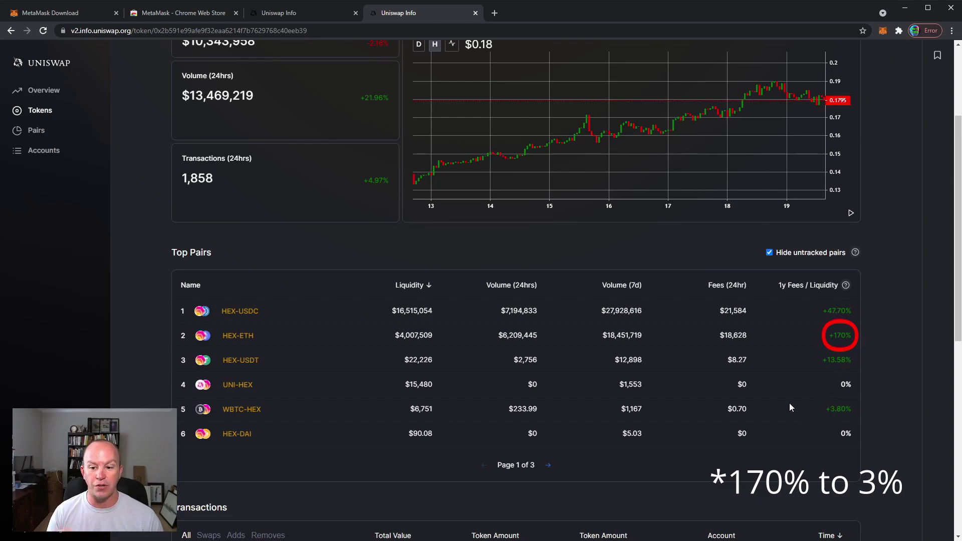
pyautogui.scroll(1, 465, 345)
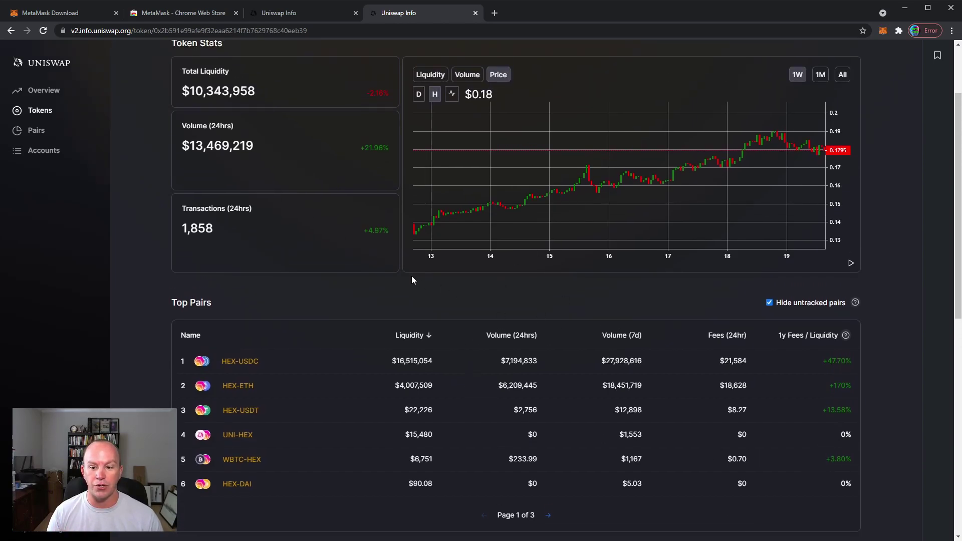
pyautogui.click(234, 386)
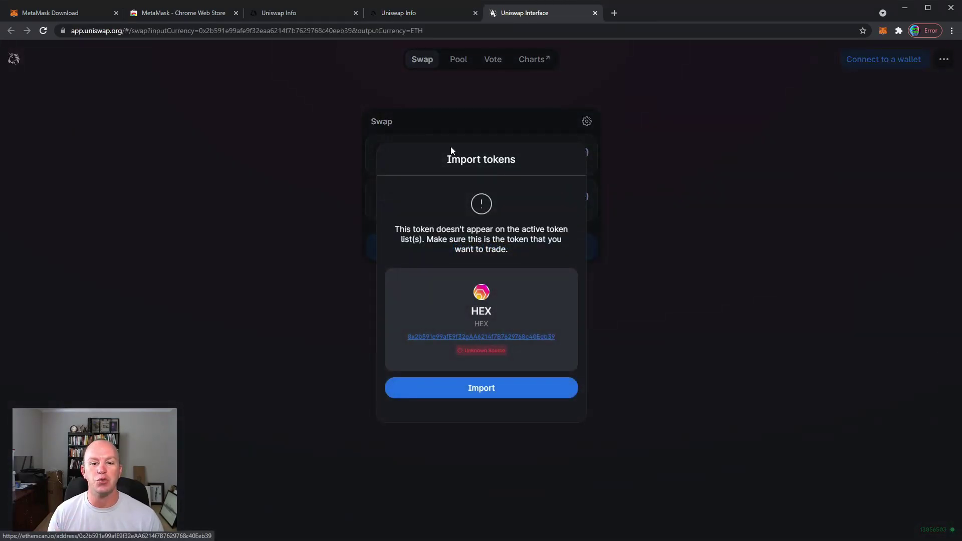
# Step: Import HEX, reverse the swap direction, and enter .4 ETH to sell
pyautogui.click(484, 392)
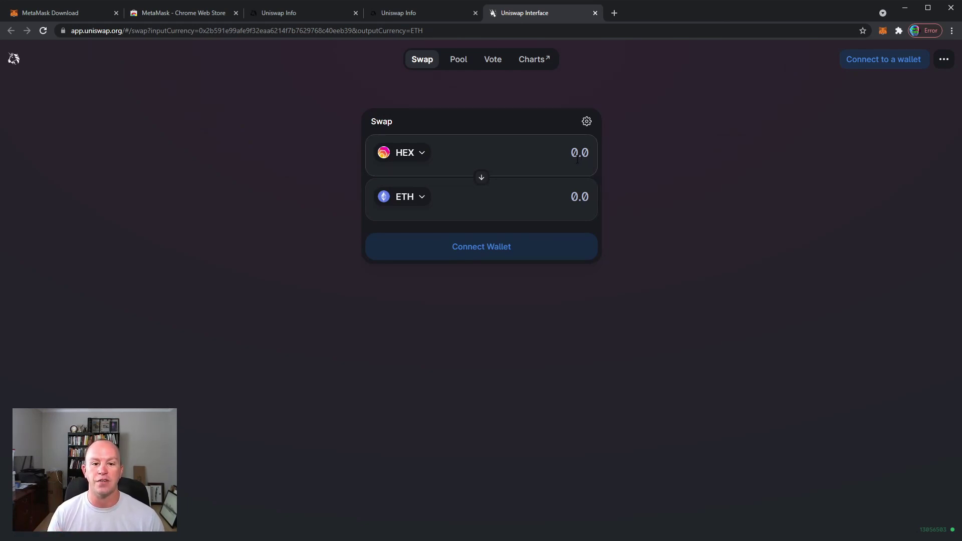
pyautogui.click(484, 178)
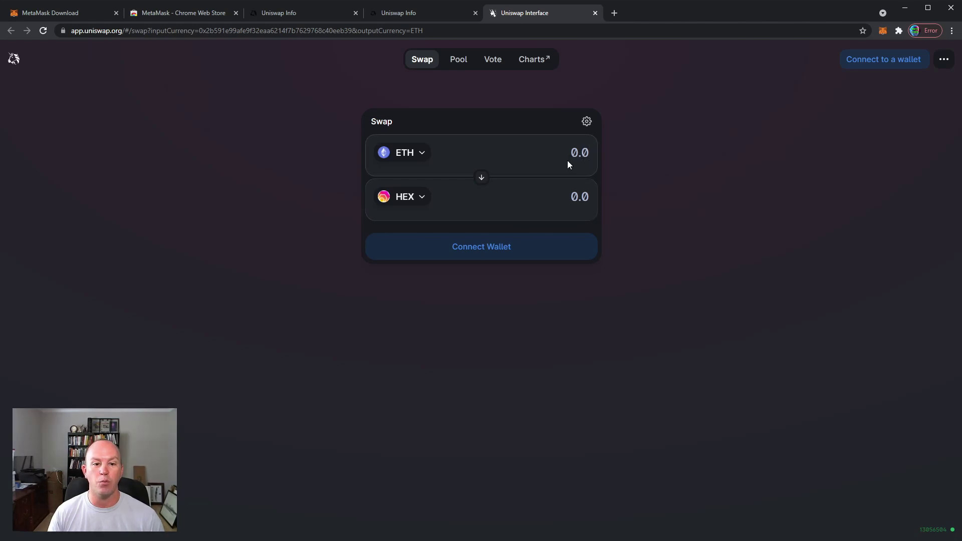
pyautogui.write('.4')
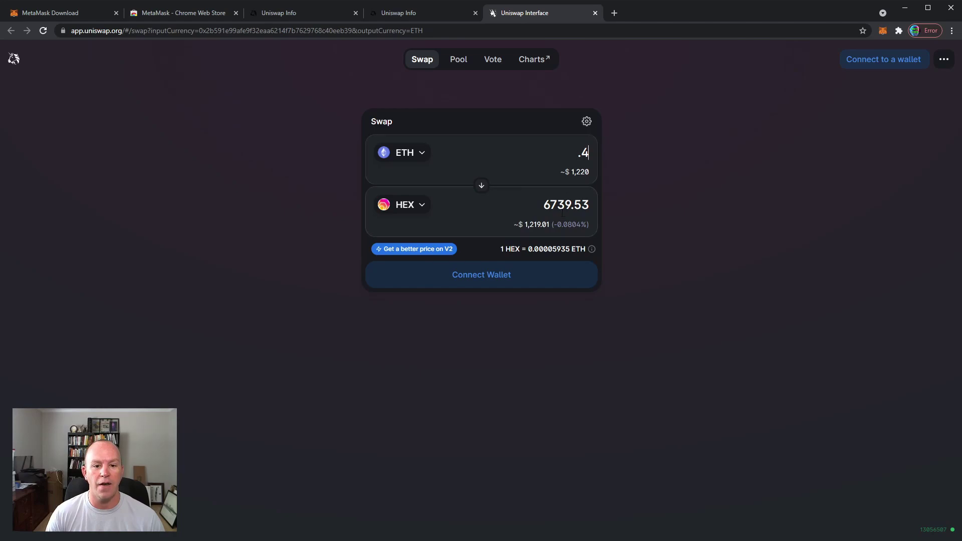
# Step: Check the transaction settings and route the swap through V2 for 6722.43 HEX
pyautogui.moveTo(588, 255)
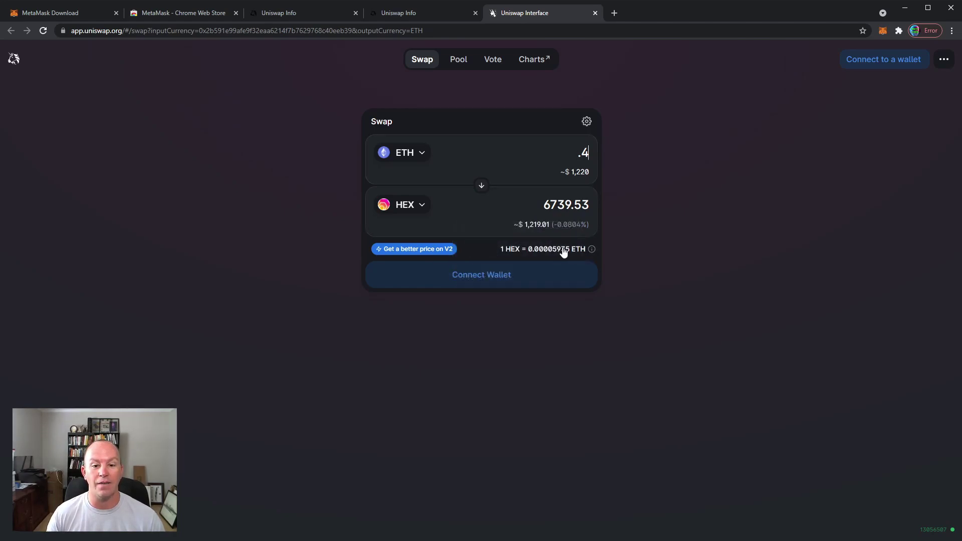
pyautogui.click(586, 122)
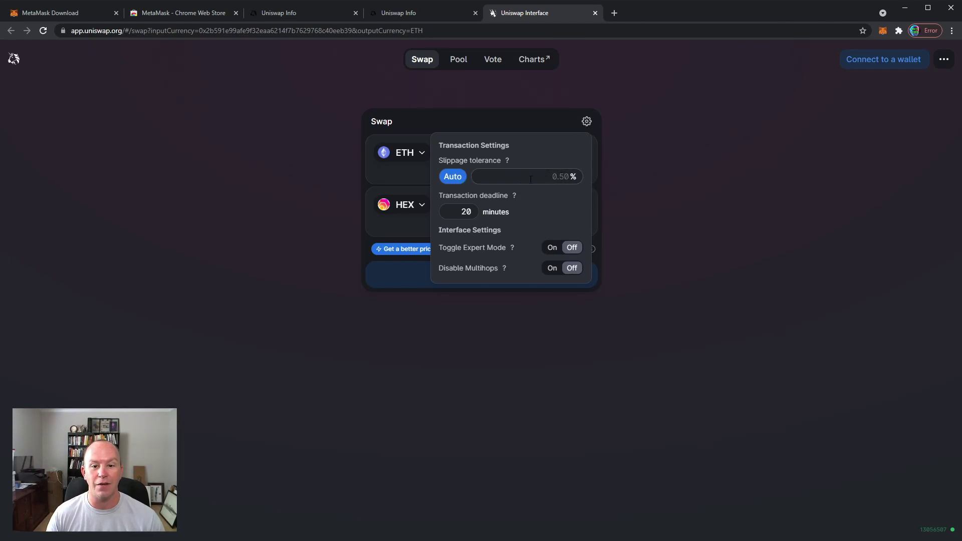
pyautogui.click(612, 193)
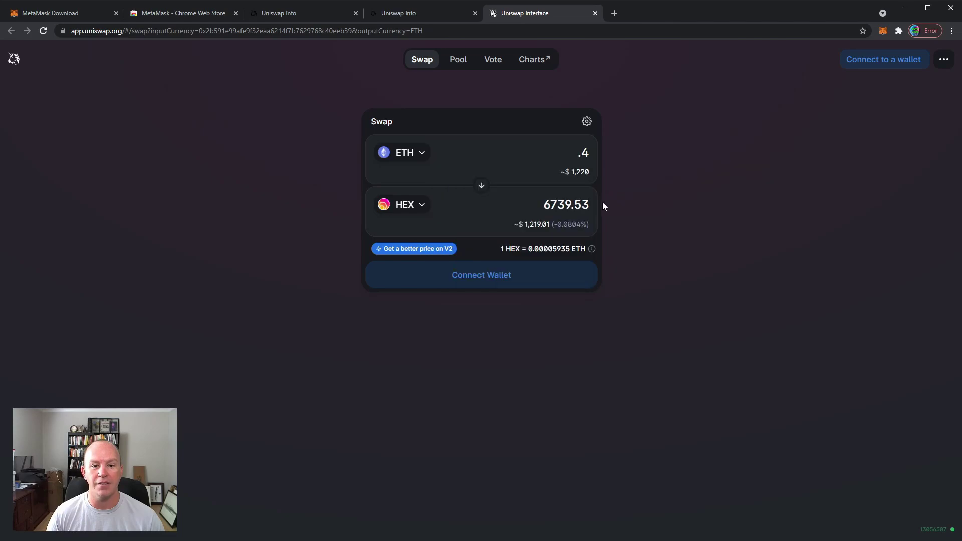
pyautogui.moveTo(593, 249)
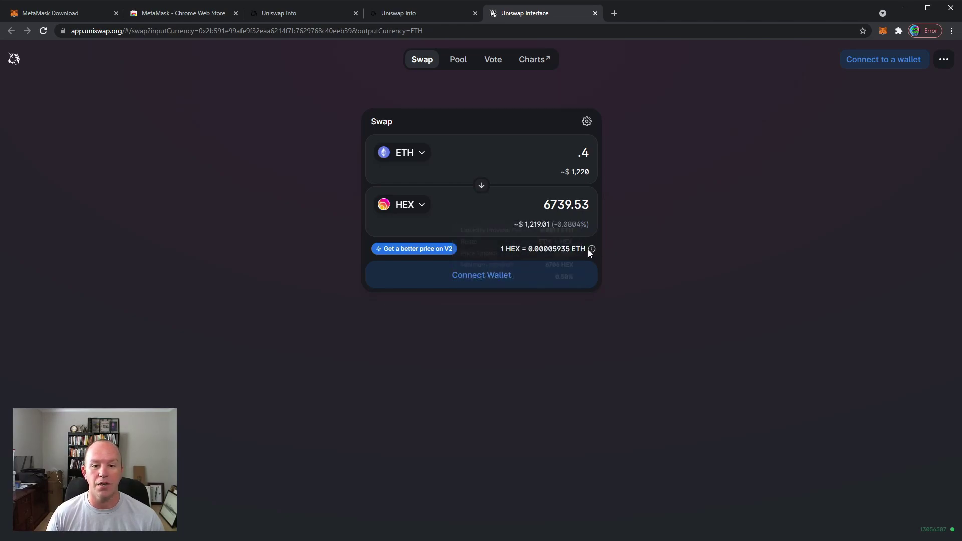
pyautogui.click(440, 250)
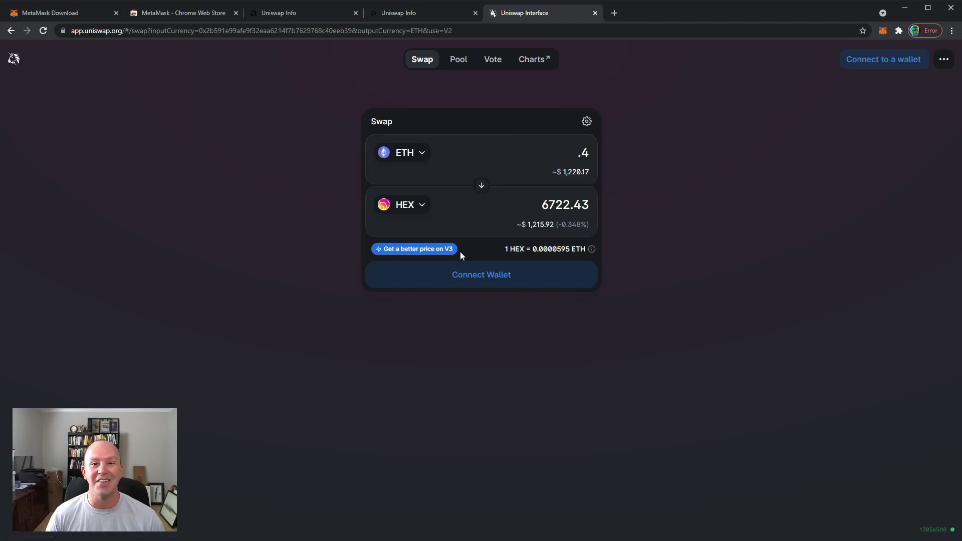
# Step: Connect MetaMask to Uniswap and review the swap: minimum 6688.98 HEX, 0.50% slippage
pyautogui.click(520, 278)
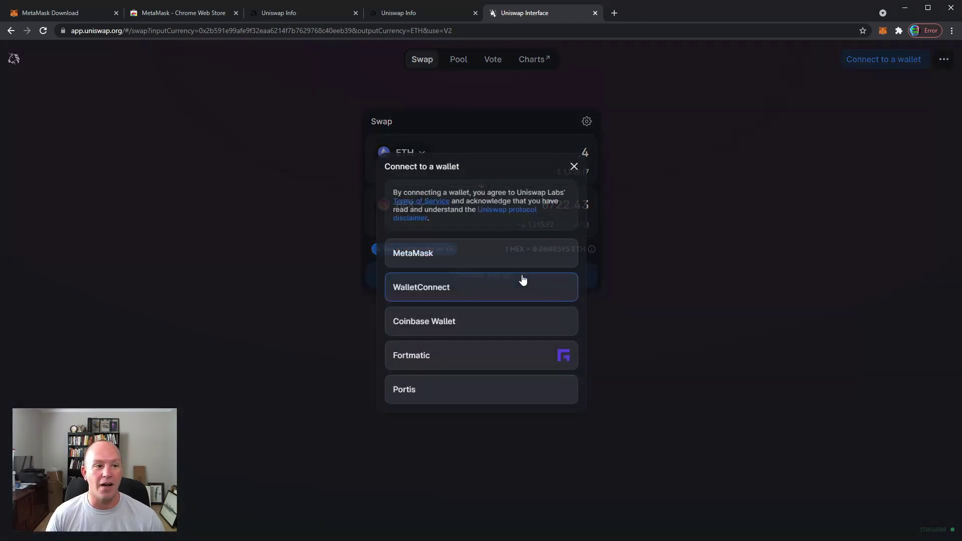
pyautogui.click(488, 257)
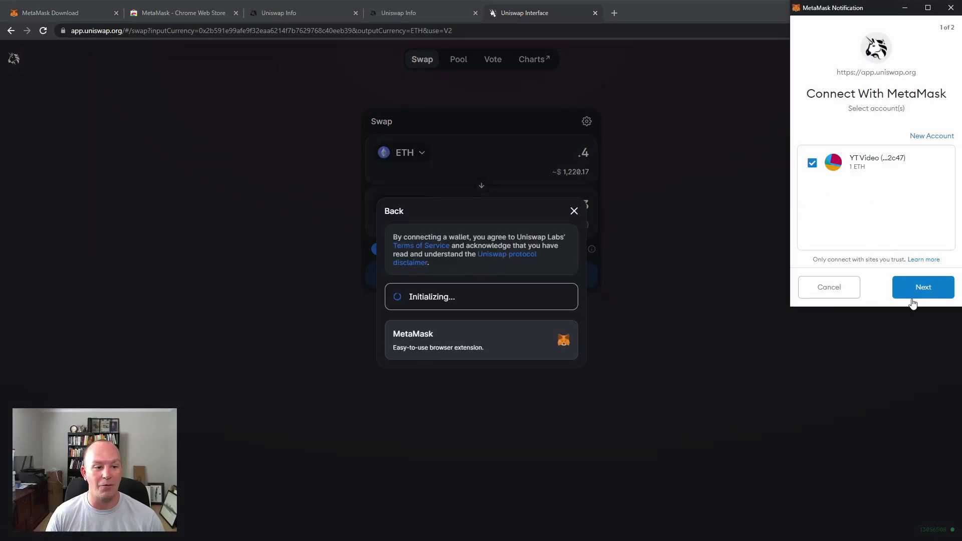
pyautogui.click(918, 287)
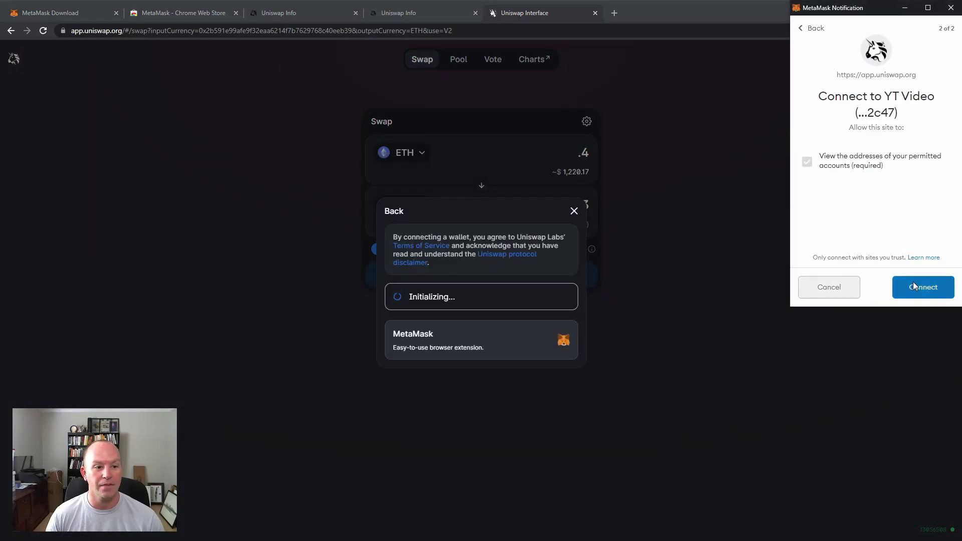
pyautogui.click(908, 286)
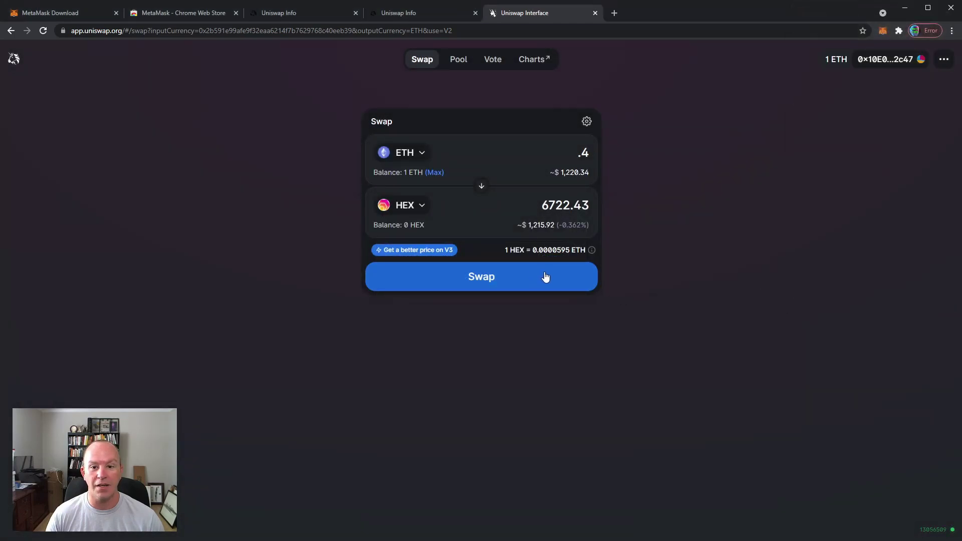
pyautogui.click(531, 278)
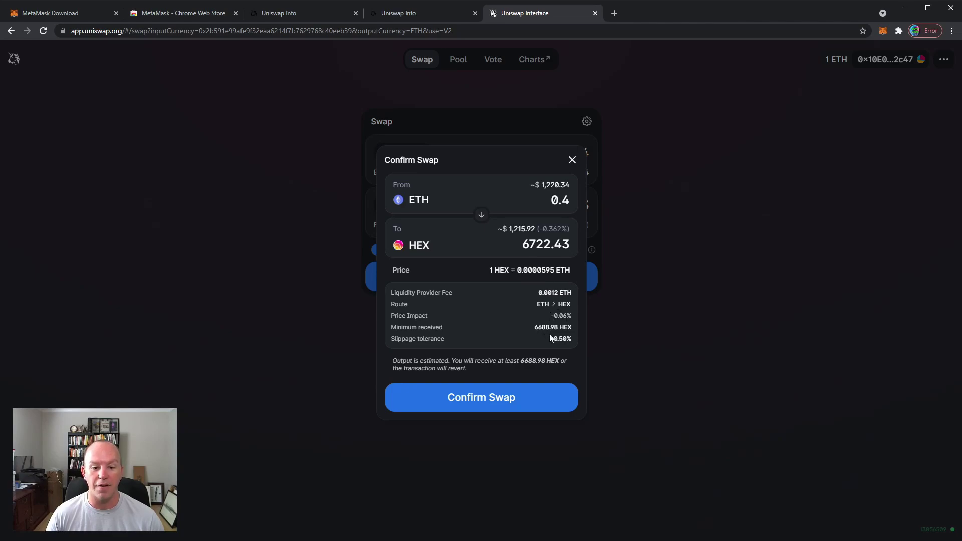
# Step: Confirm the 0.4 ETH-for-HEX swap in Uniswap and approve it in MetaMask
pyautogui.click(497, 395)
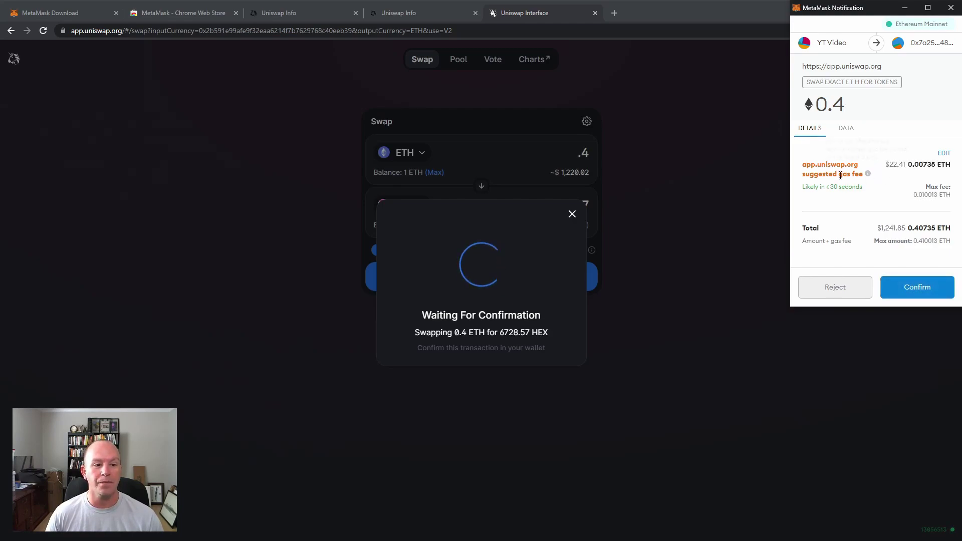
pyautogui.click(906, 288)
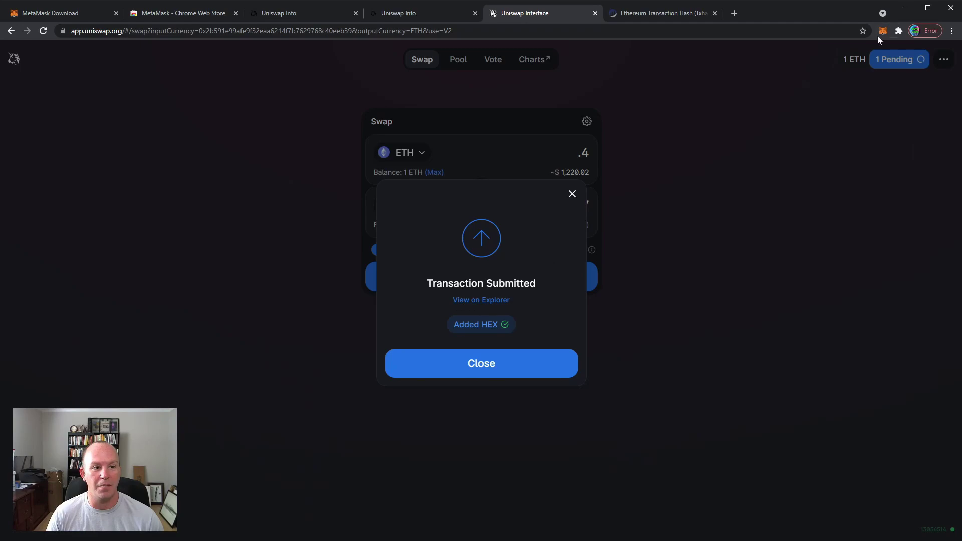
# Step: Verify MetaMask holds 6728.252 HEX and 0.5946 ETH, then dismiss the Transaction Submitted notice
pyautogui.click(883, 31)
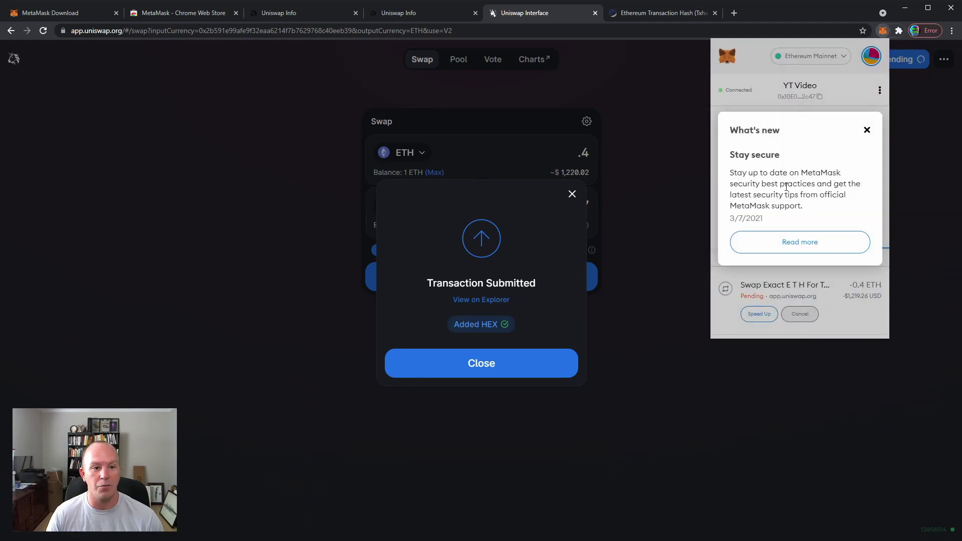
pyautogui.click(866, 129)
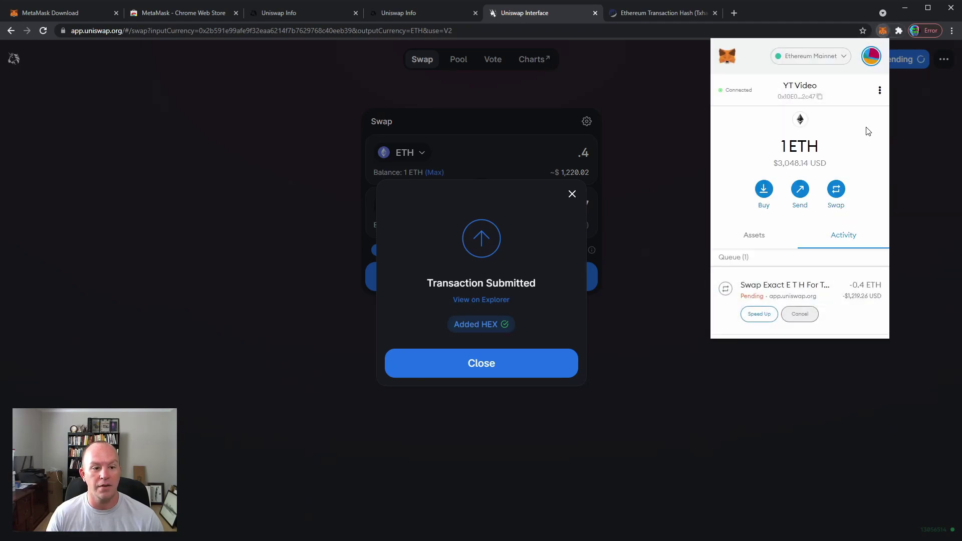
pyautogui.click(752, 232)
pyautogui.scroll(-2, 754, 250)
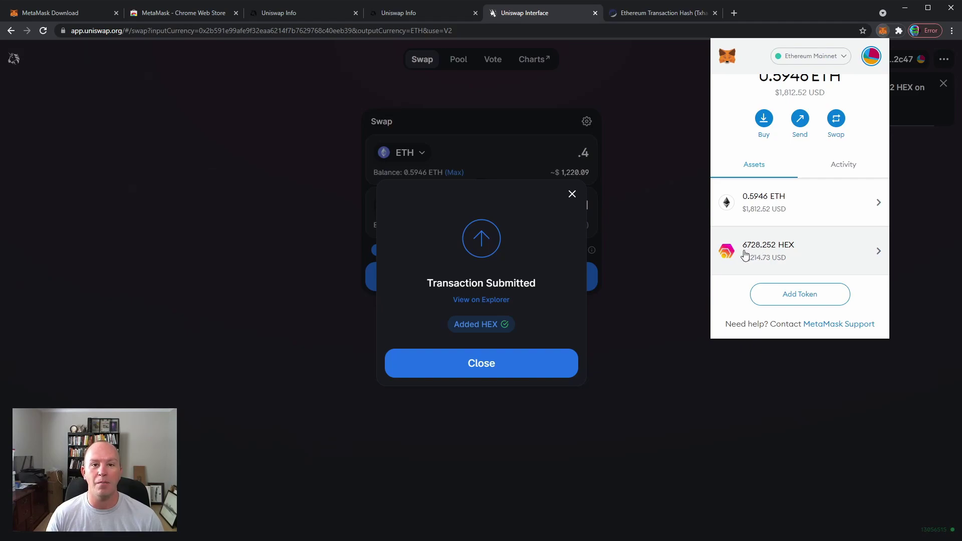
pyautogui.click(840, 168)
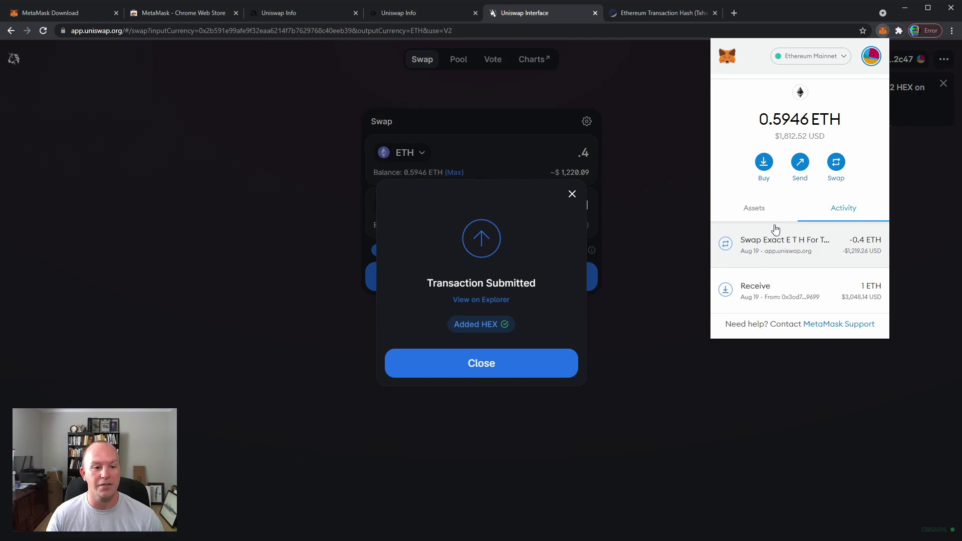
pyautogui.click(756, 208)
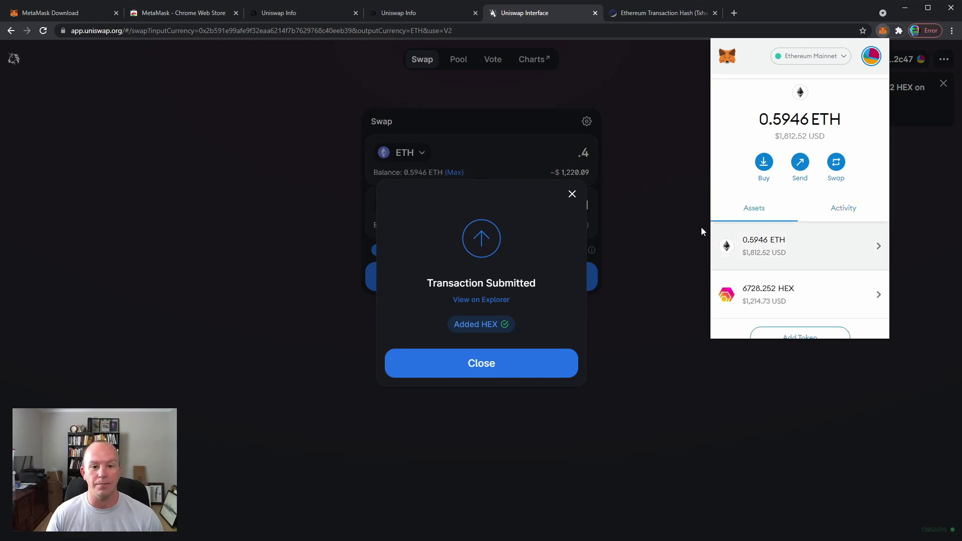
pyautogui.click(572, 193)
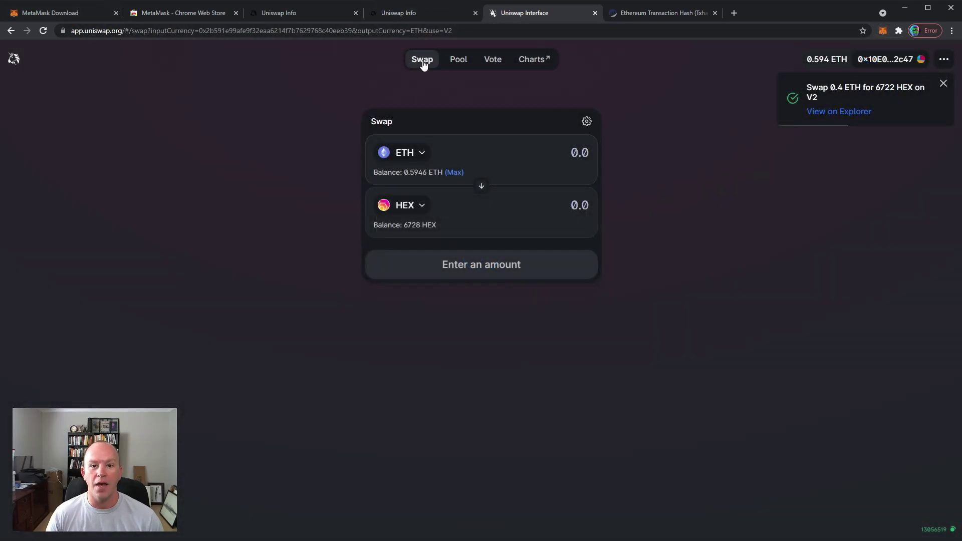
# Step: Start adding liquidity to the HEX-ETH pair with the max 6728.25262223 HEX, pairing 0.399101 ETH
pyautogui.click(462, 62)
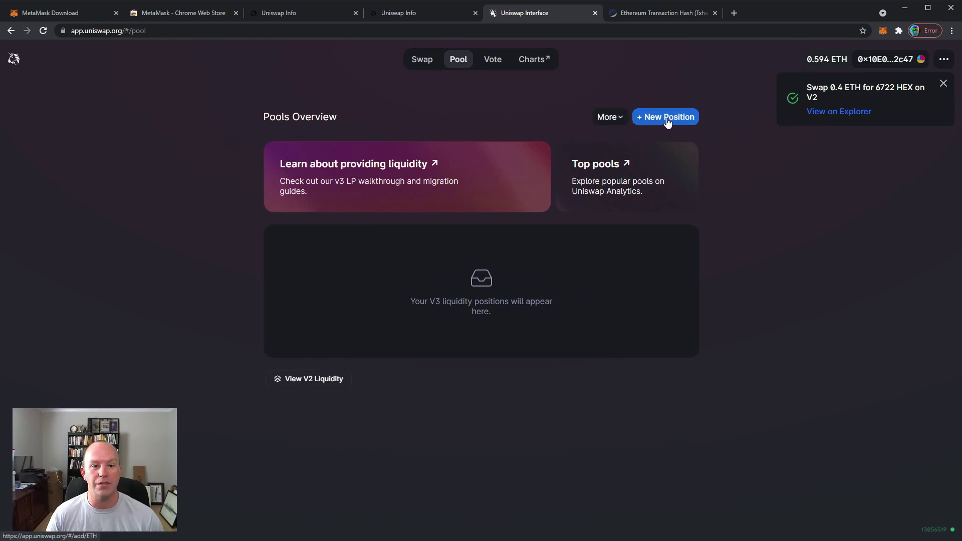
pyautogui.click(395, 15)
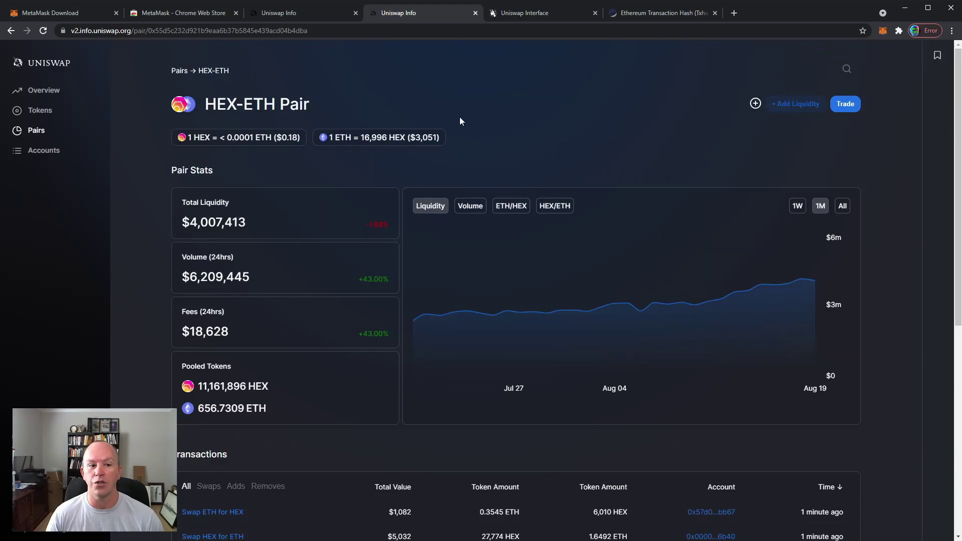
pyautogui.click(790, 104)
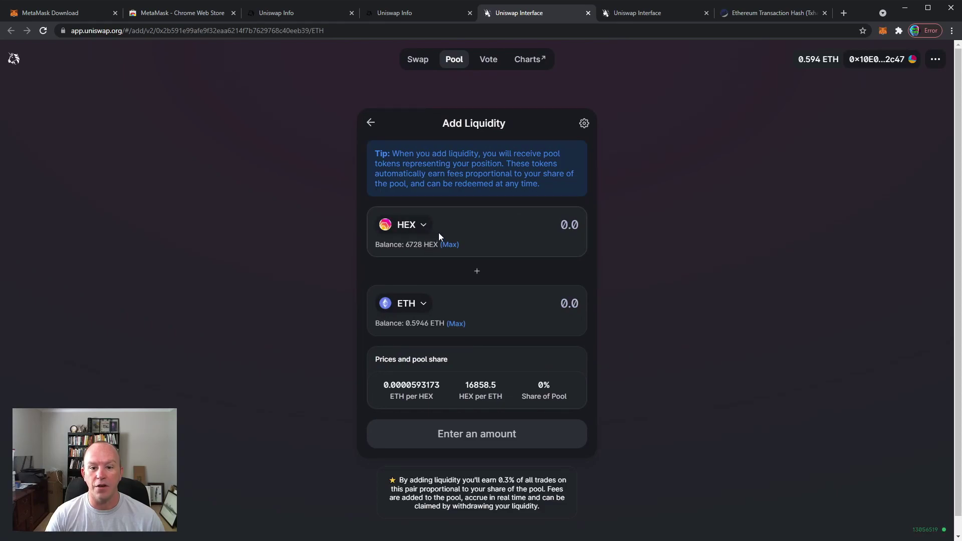
pyautogui.click(448, 244)
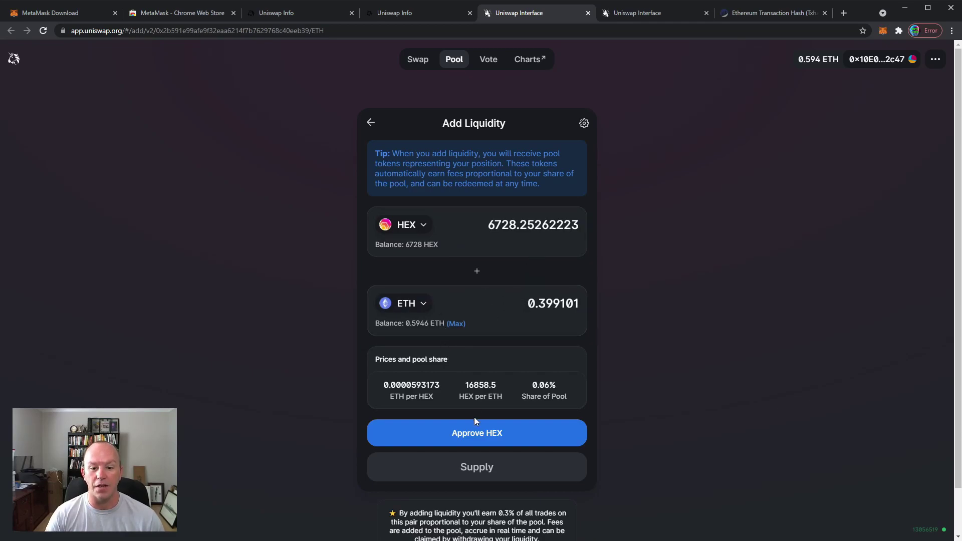
# Step: Approve app.uniswap.org to spend HEX and confirm the approval in MetaMask
pyautogui.click(477, 434)
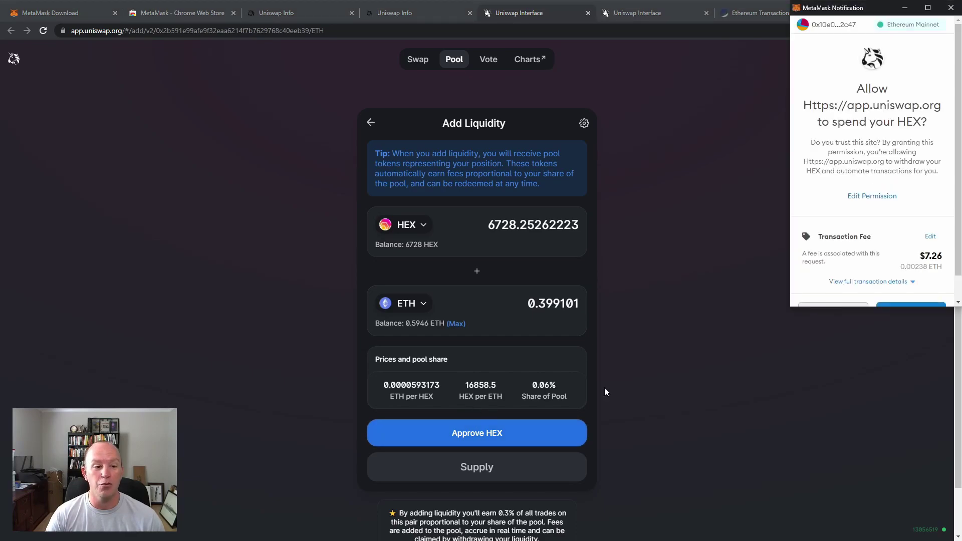
pyautogui.scroll(-1, 899, 207)
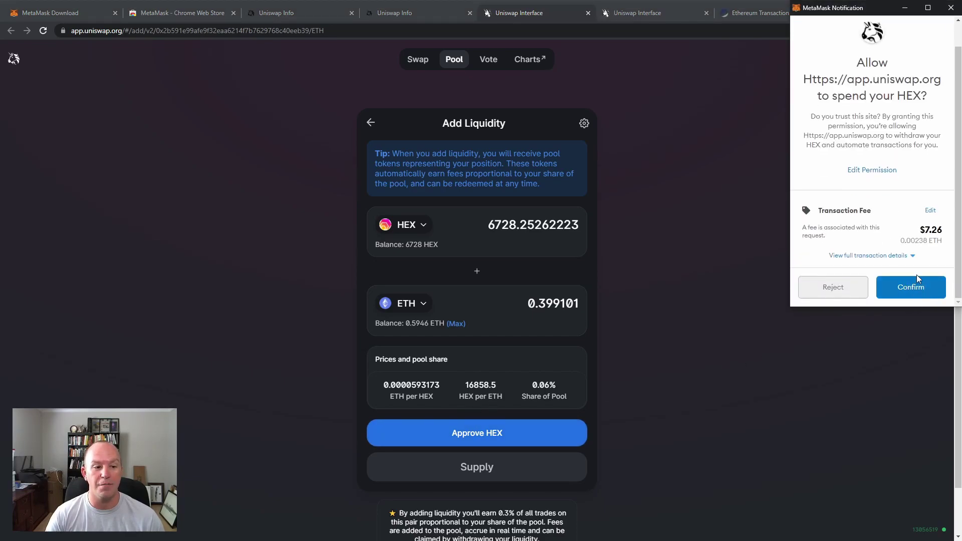
pyautogui.click(909, 292)
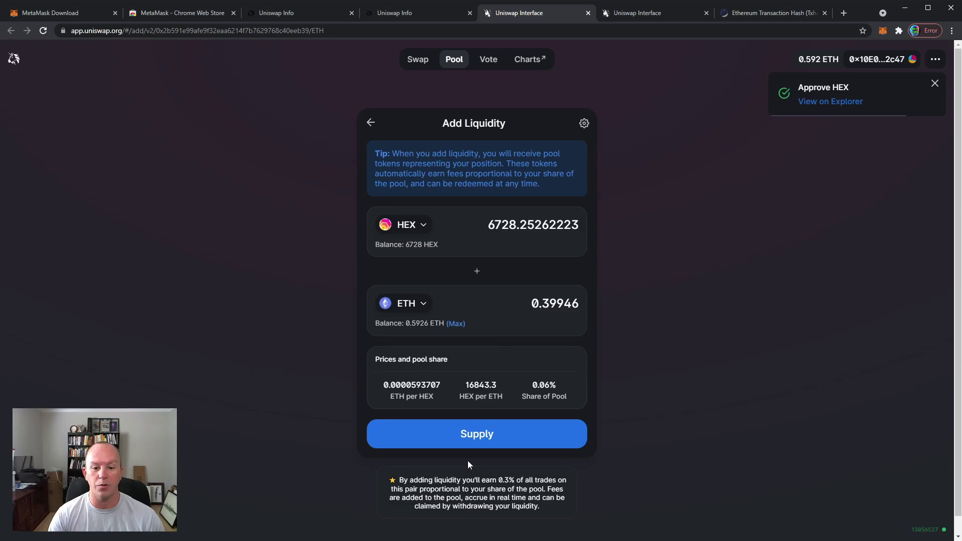
# Step: Supply 6728.25 HEX with 0.39946 ETH, confirm it, and view the transaction on Etherscan
pyautogui.click(476, 434)
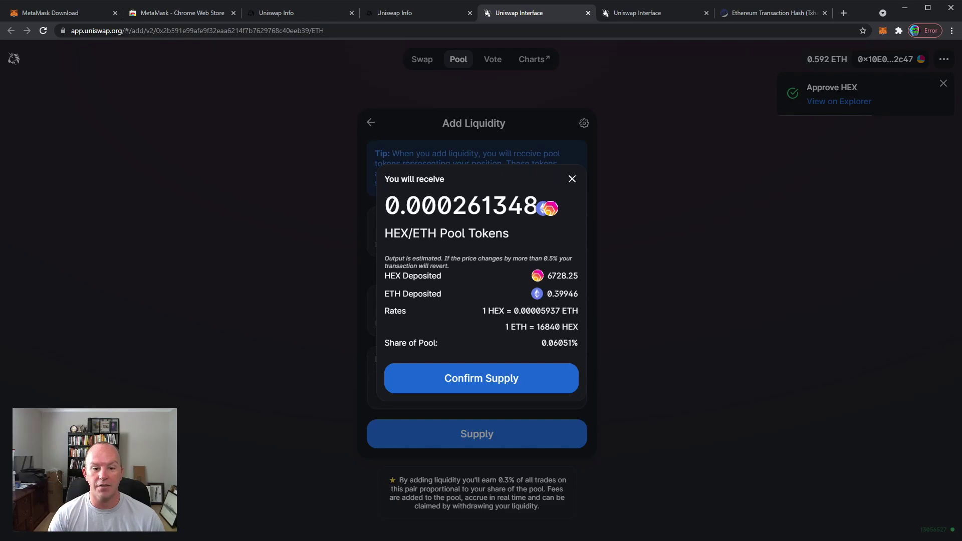
pyautogui.click(488, 384)
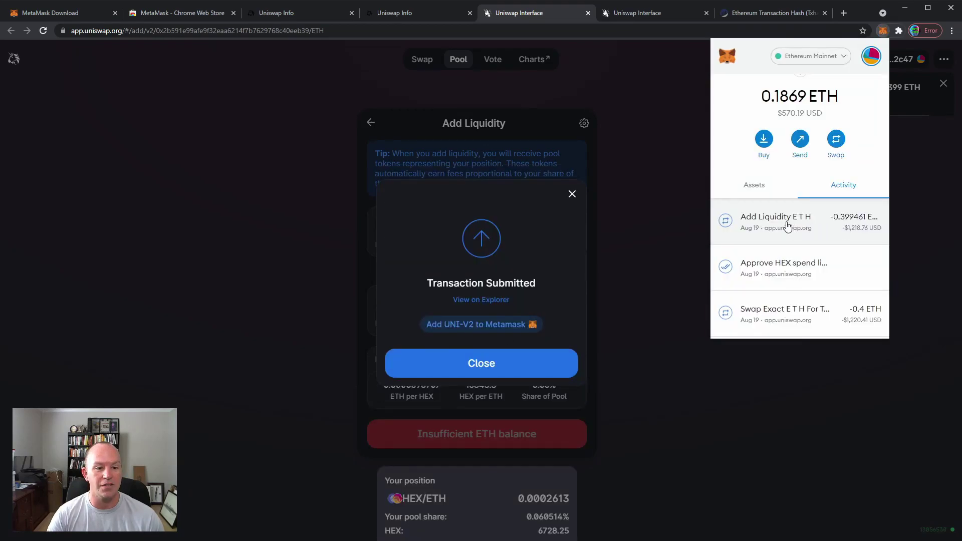
pyautogui.click(482, 300)
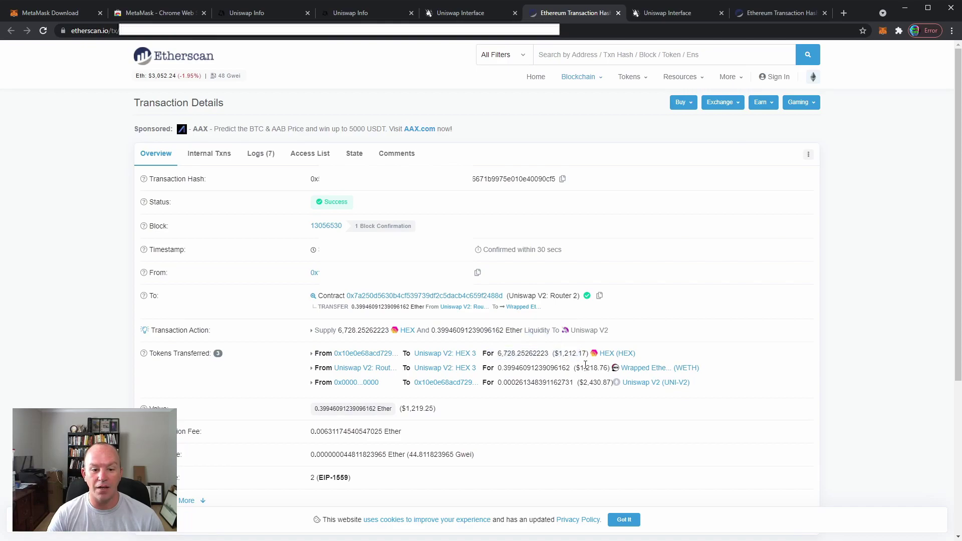
# Step: Inspect the transaction's token transfers, including the 0.000261348 UNI-V2 tokens worth $2,430.87 received
pyautogui.moveTo(558, 366)
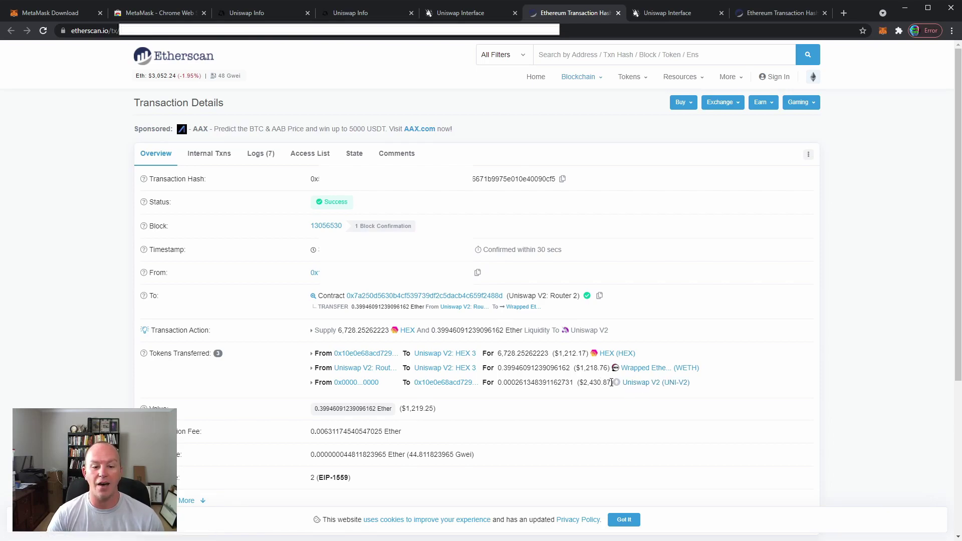
pyautogui.moveTo(572, 384)
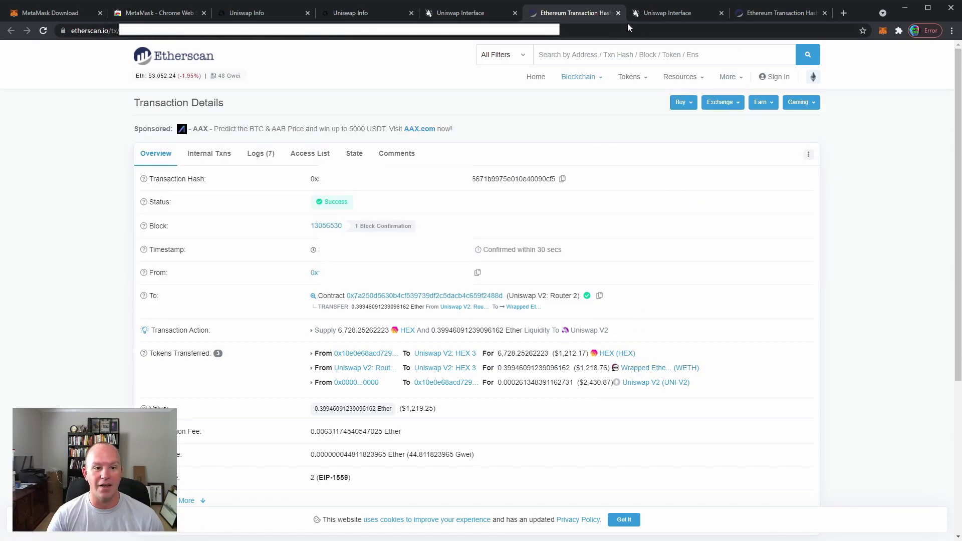
# Step: Back in Uniswap, close the submission notice and check the position's 0.0002613 pool tokens
pyautogui.click(444, 15)
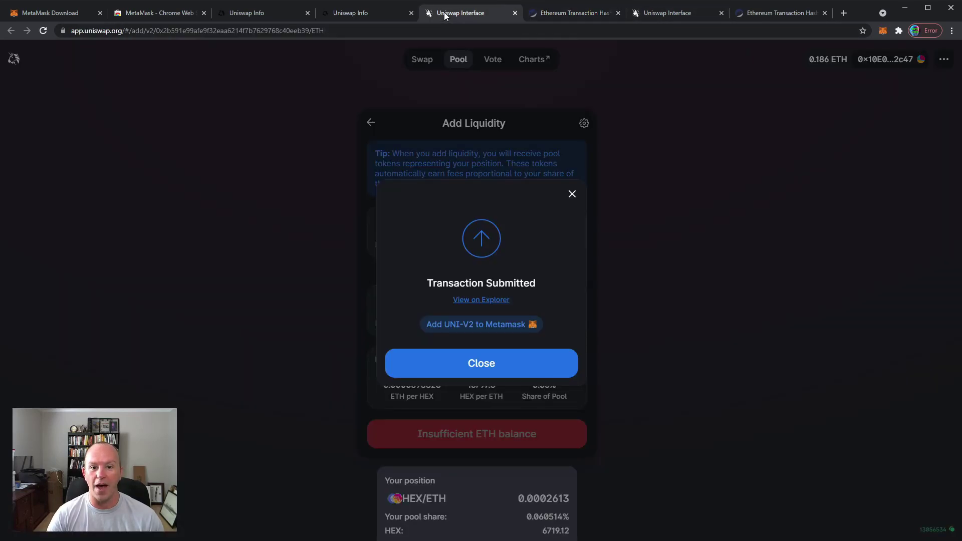
pyautogui.click(516, 371)
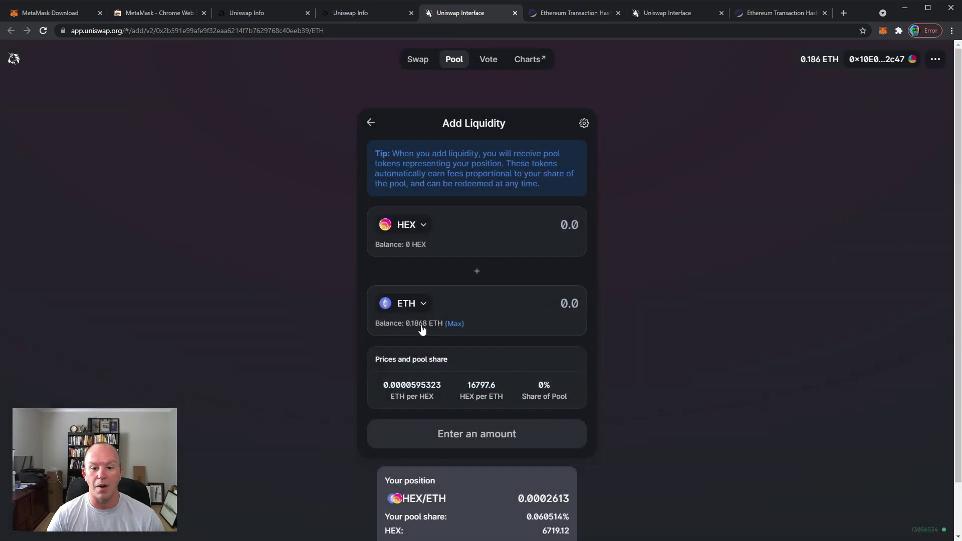
pyautogui.scroll(-2, 401, 311)
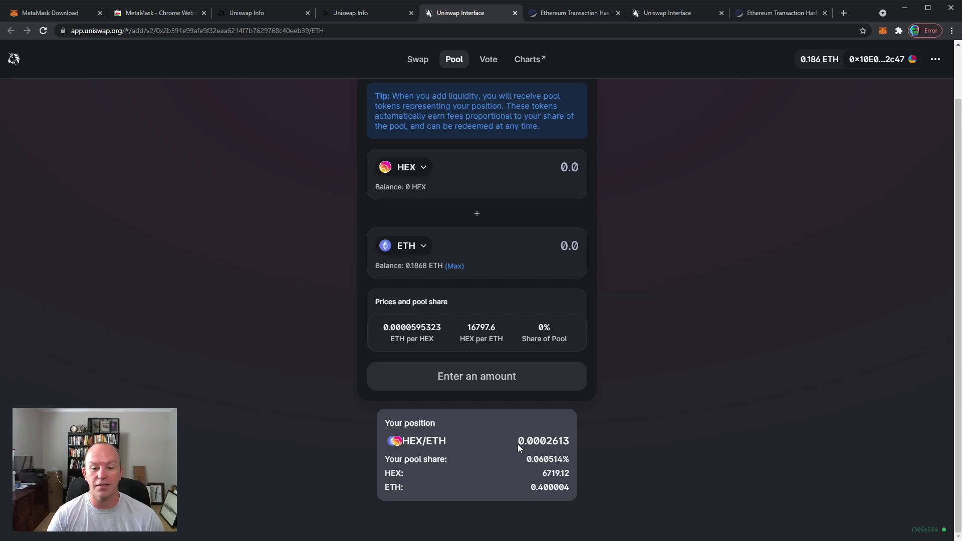
pyautogui.moveTo(526, 442); pyautogui.dragTo(565, 459)
pyautogui.click(515, 464)
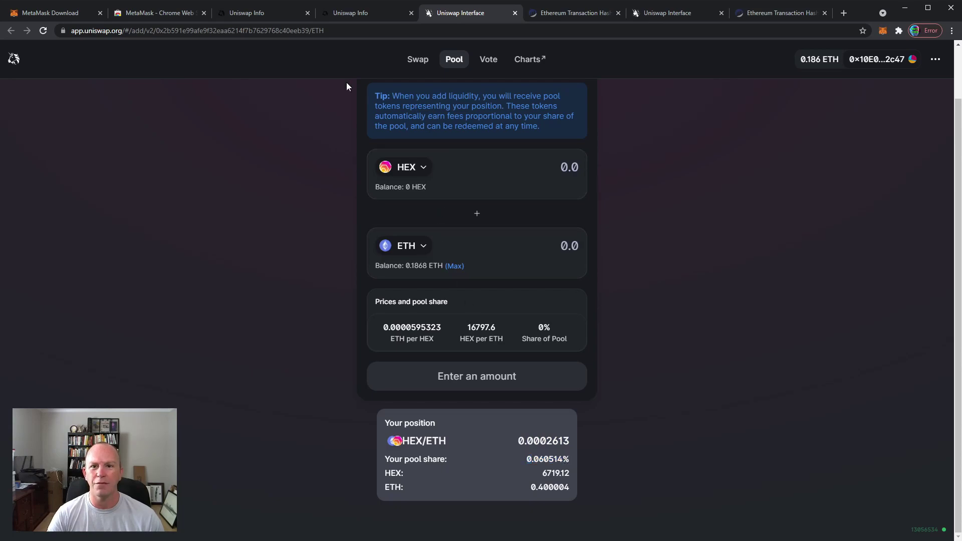
# Step: Switch to the HEX-ETH pair statistics and open the HEX token page to see its price
pyautogui.click(374, 13)
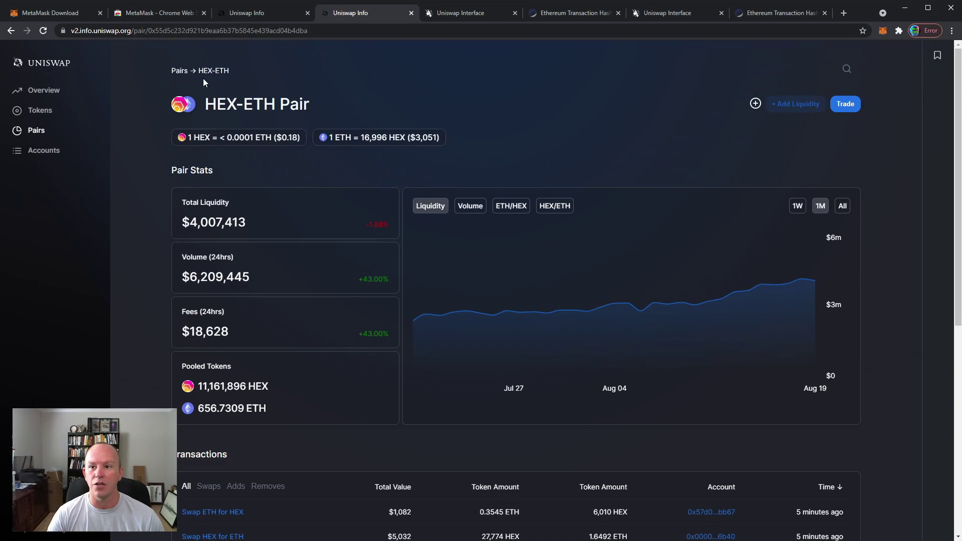
pyautogui.scroll(-2, 193, 140)
pyautogui.scroll(2, 191, 148)
pyautogui.click(209, 141)
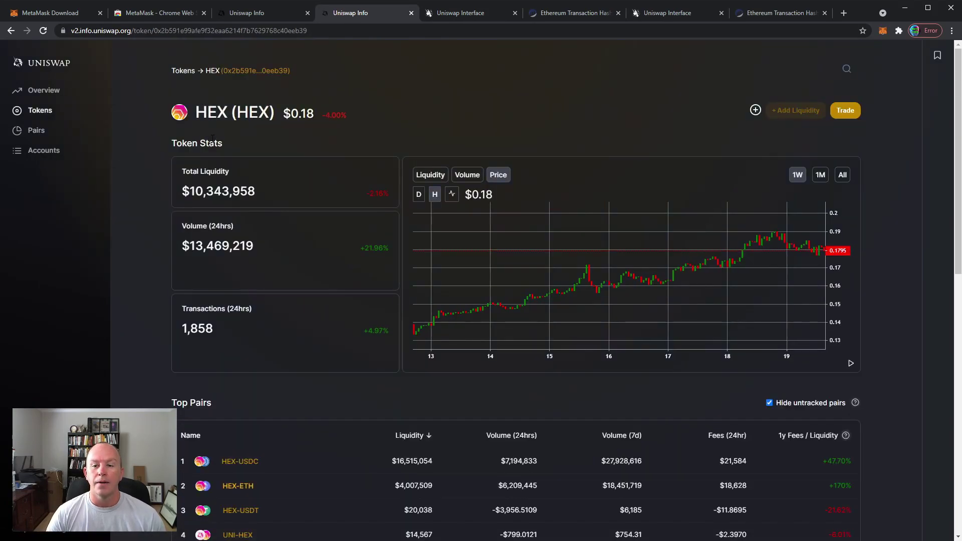
# Step: Check the HEX-ETH pair's $18,628 daily fees under Top Pairs, then close the HEX page
pyautogui.scroll(-3, 245, 223)
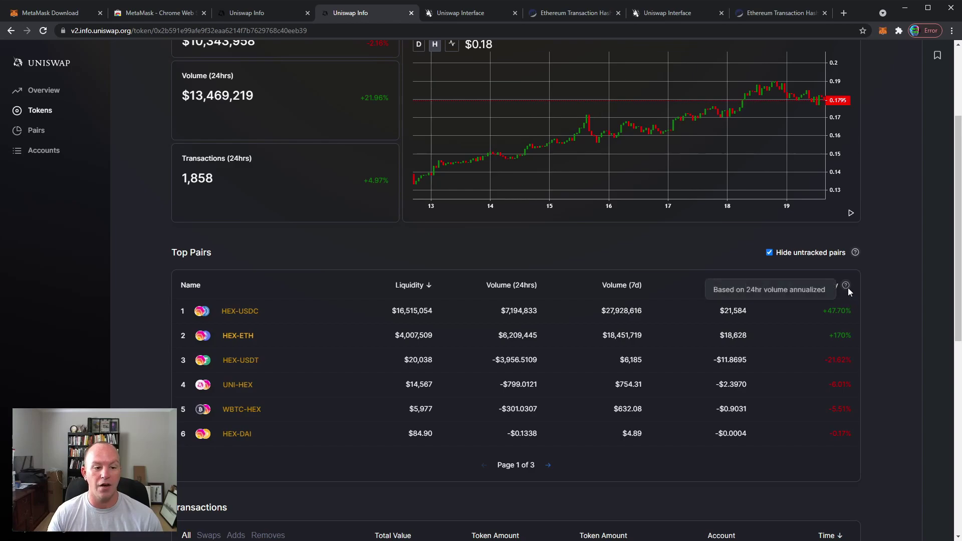
pyautogui.moveTo(843, 285)
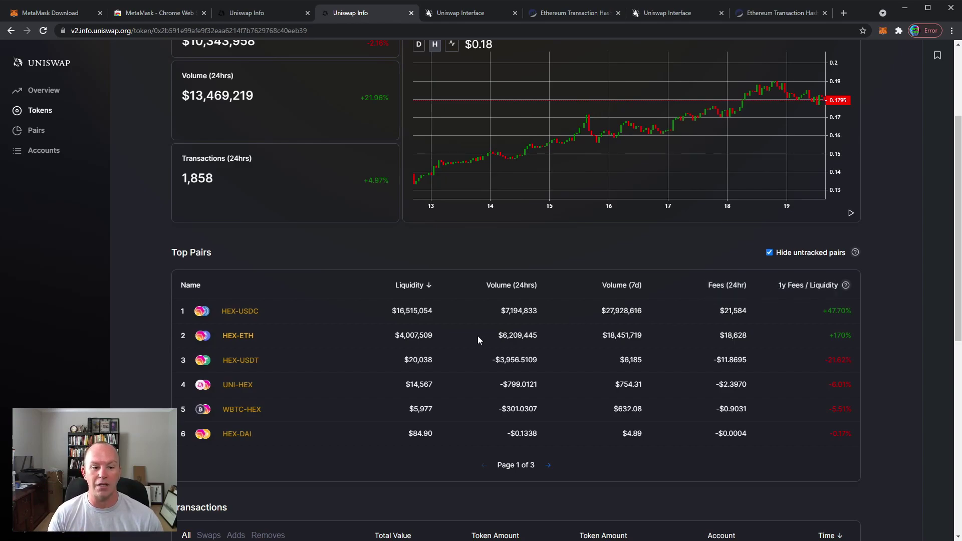
pyautogui.moveTo(717, 329); pyautogui.dragTo(751, 333)
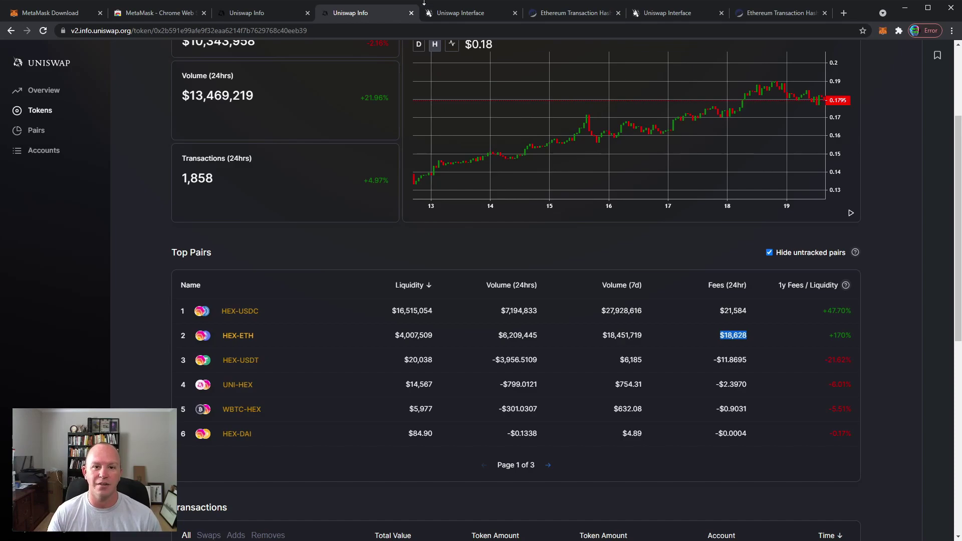
pyautogui.click(411, 12)
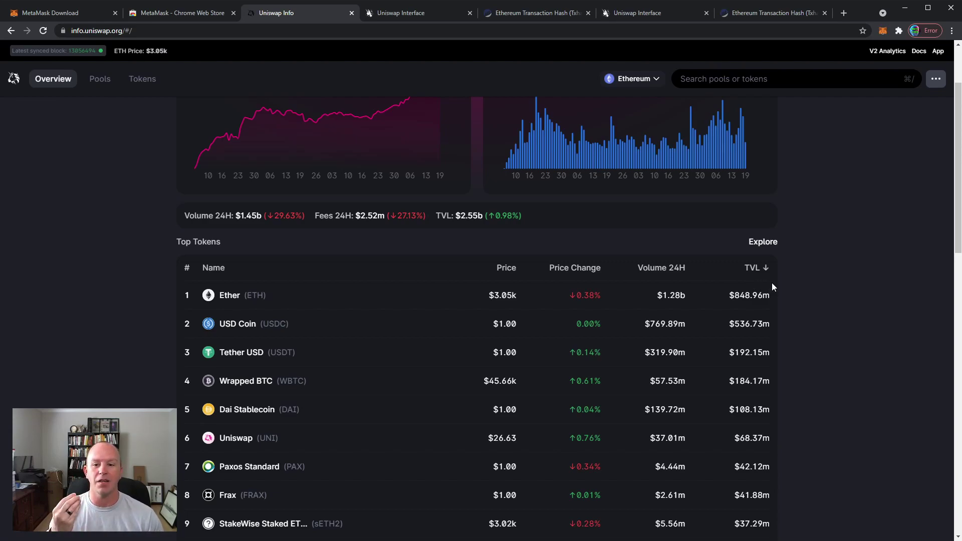
# Step: Open Ether from Top Tokens and start an Add Liquidity form with WETH preselected
pyautogui.click(228, 297)
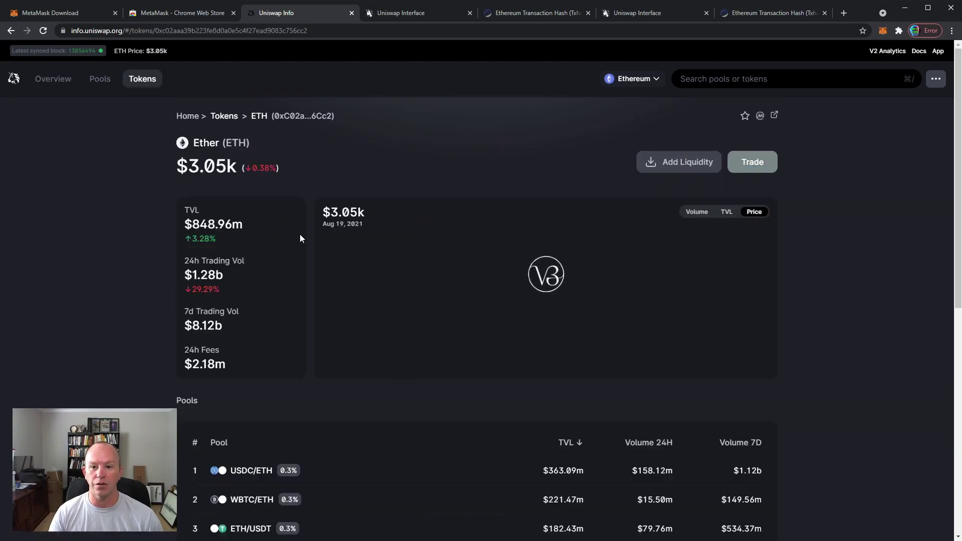
pyautogui.click(684, 161)
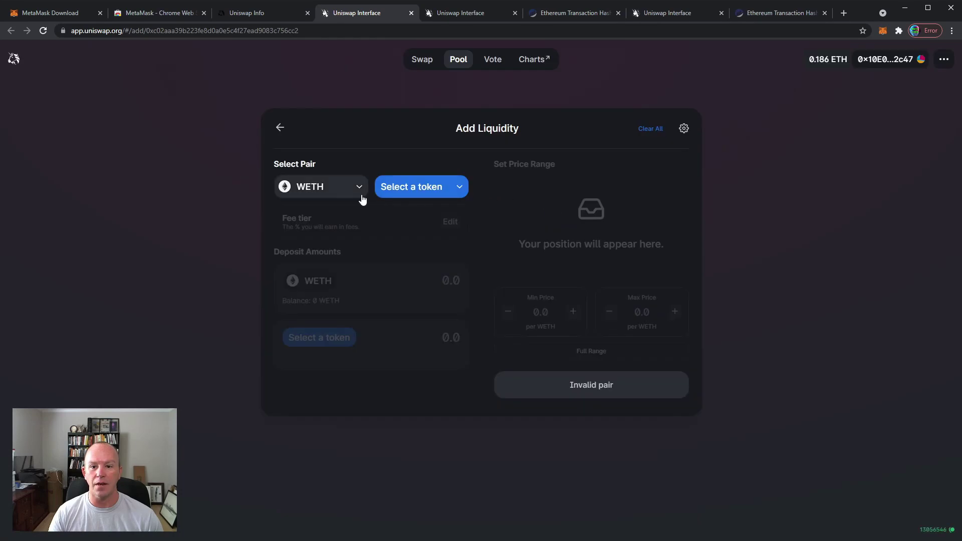
# Step: Search 'hex' to pair WETH with HEX at 0.3%, and set the range to 13555–24404 HEX per WETH
pyautogui.click(403, 185)
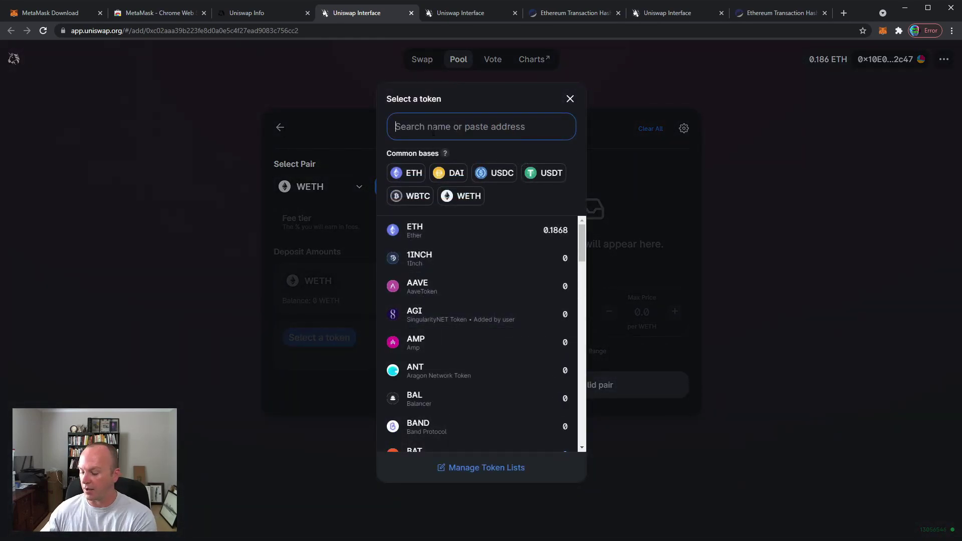
pyautogui.write('hex')
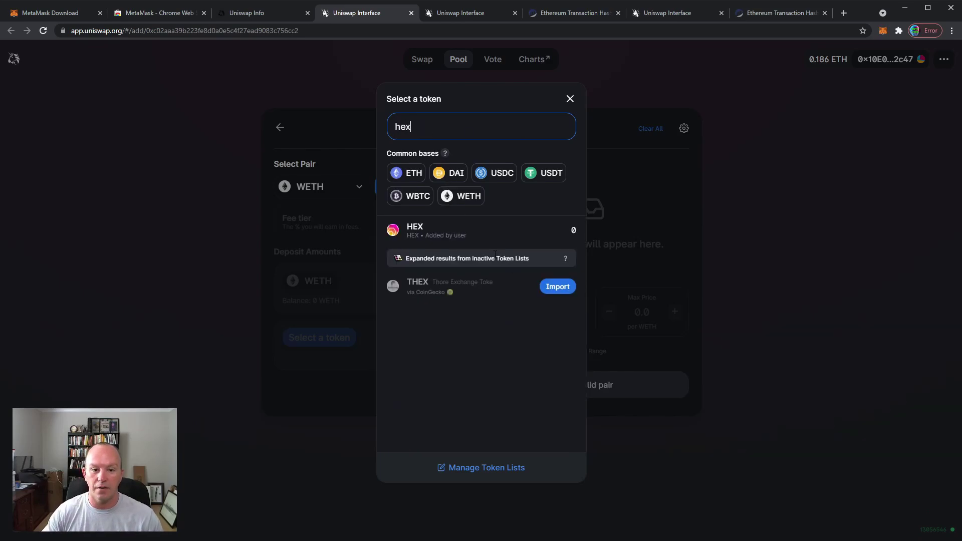
pyautogui.click(451, 233)
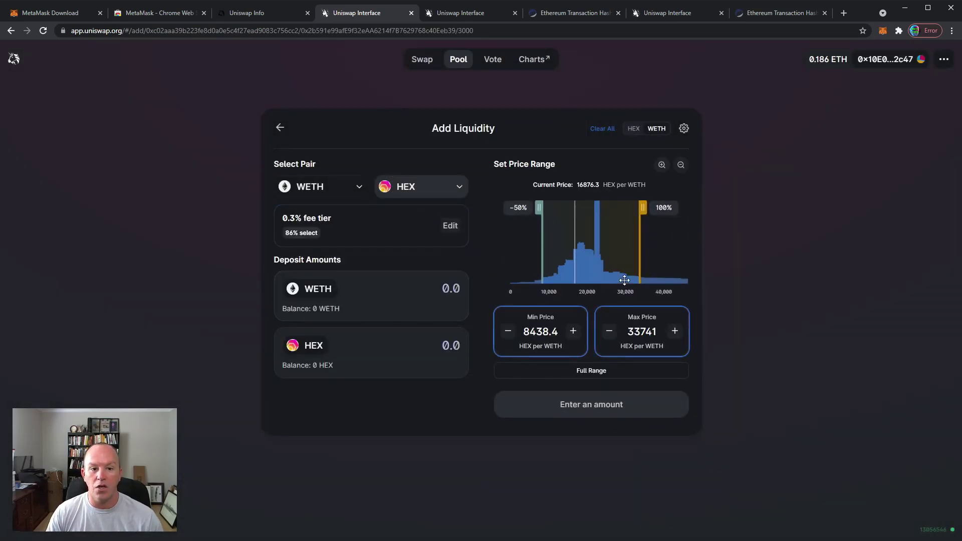
pyautogui.moveTo(541, 207); pyautogui.dragTo(559, 208)
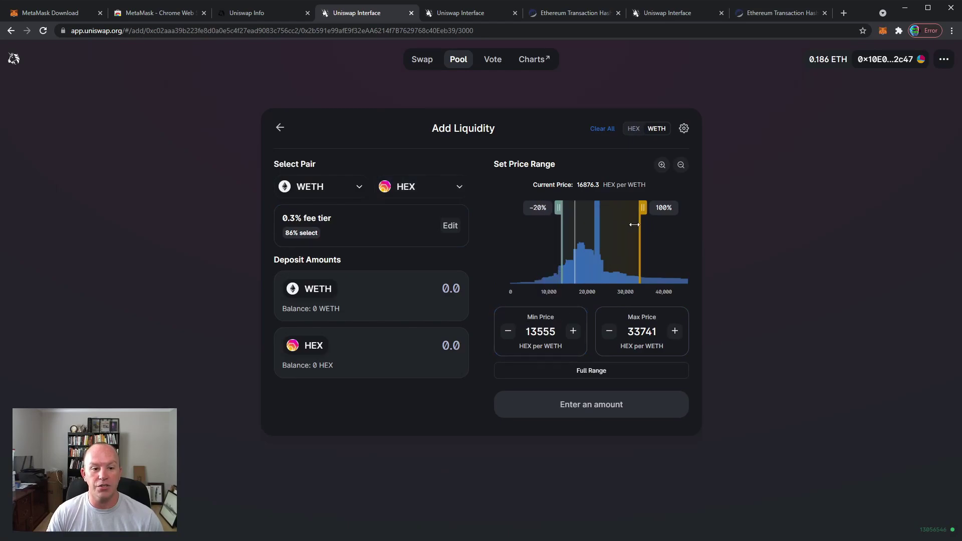
pyautogui.moveTo(642, 208); pyautogui.dragTo(606, 213)
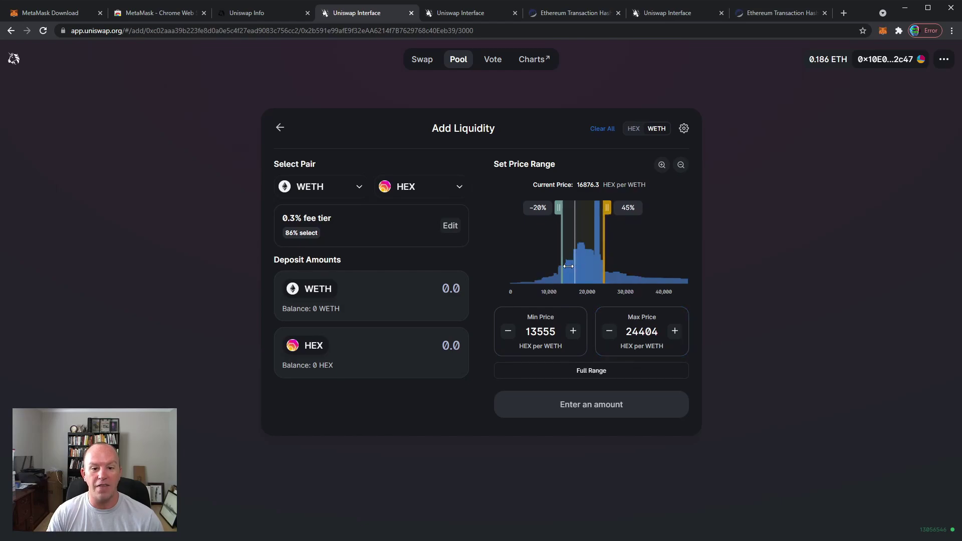